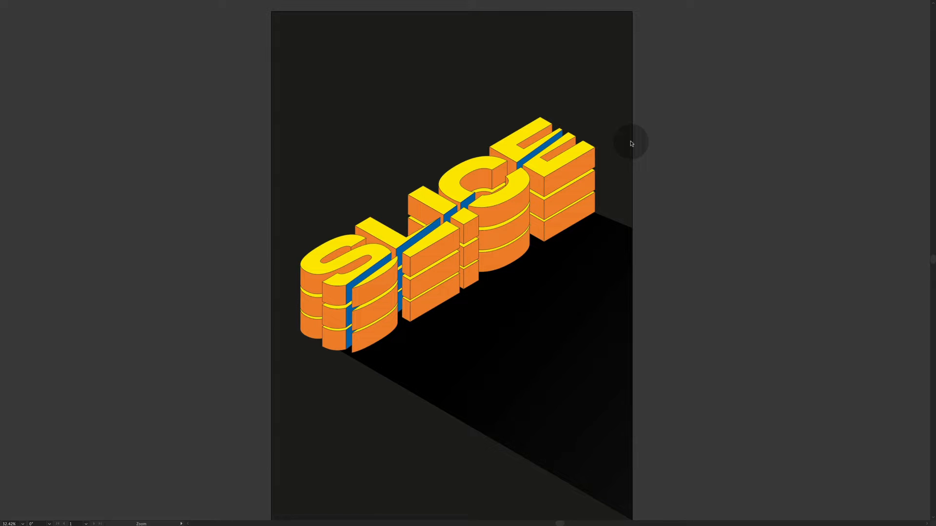
- Create a new 1700 × 2400 px portrait document in RGB Color and show the workspace panels
key(super+n)
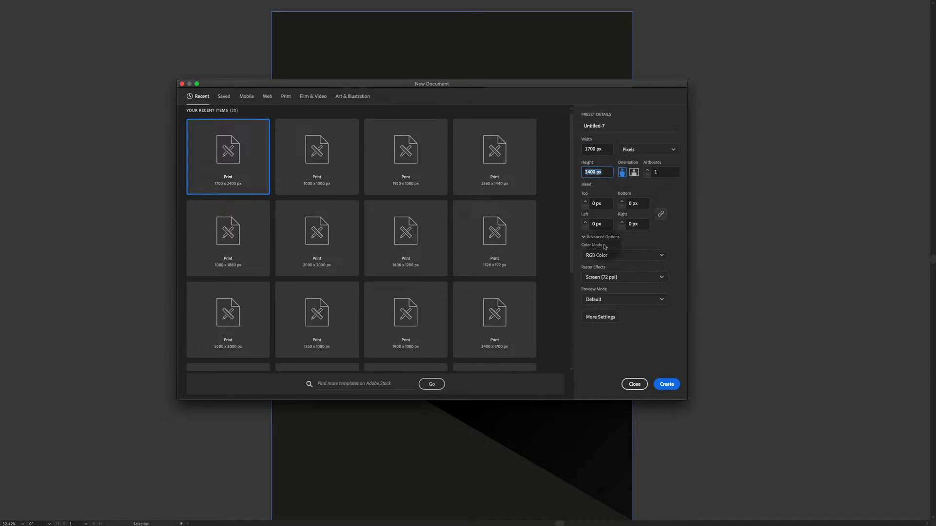
click(666, 384)
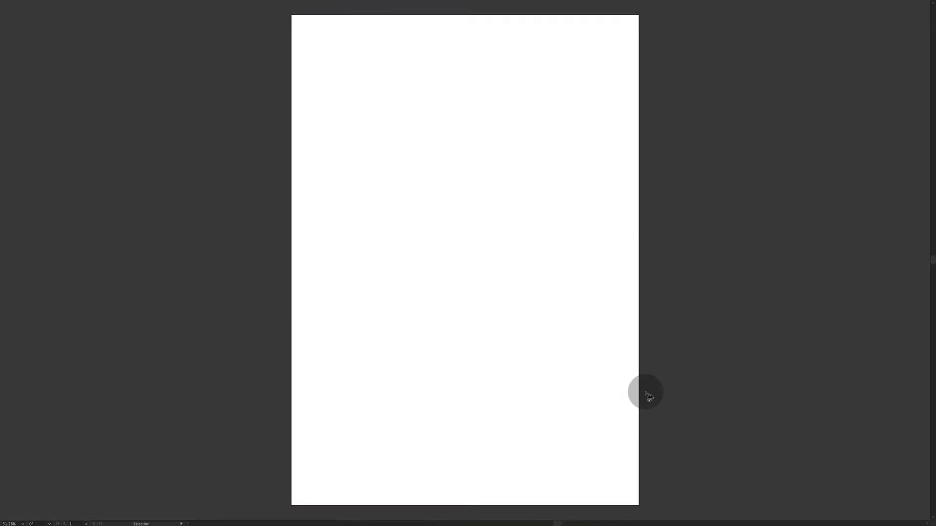
key(Tab)
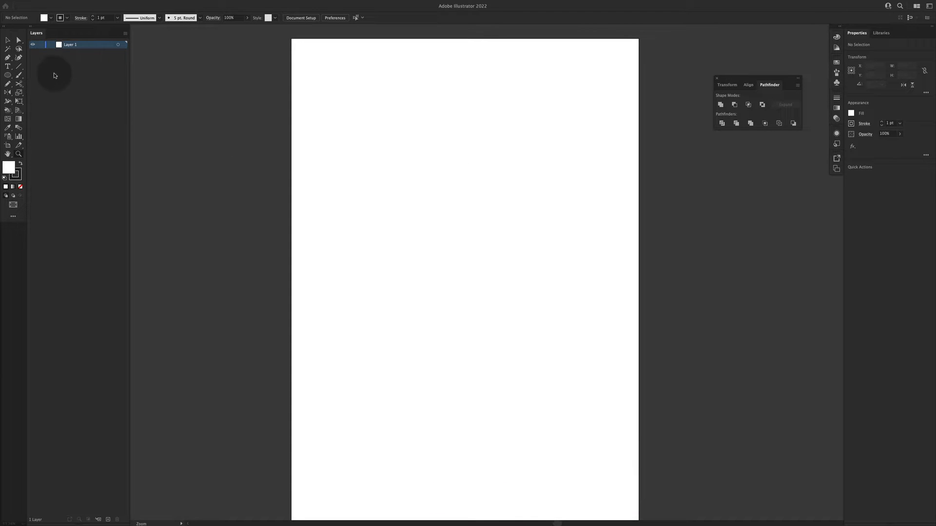
- Add the text "slice" in the upper half of the artboard and set its font to Monument Extended Ultrabold
click(8, 67)
click(387, 216)
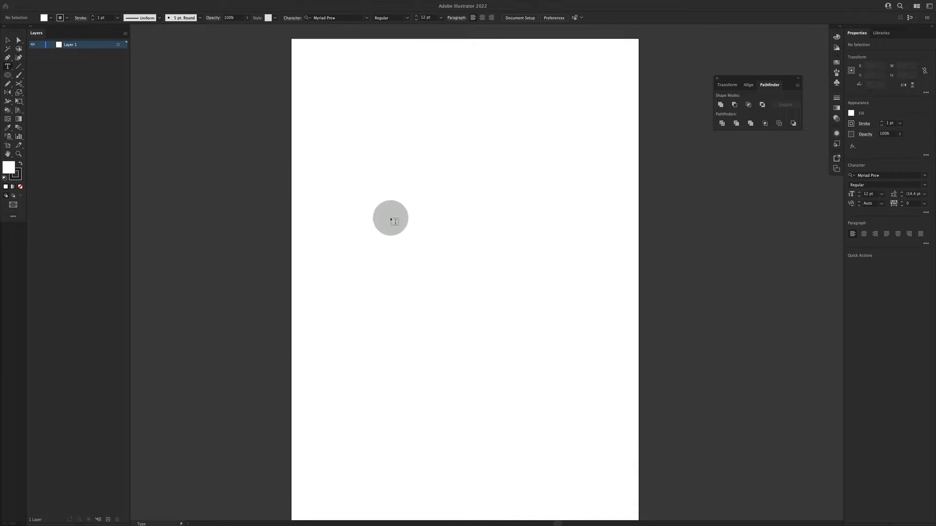
text(s)
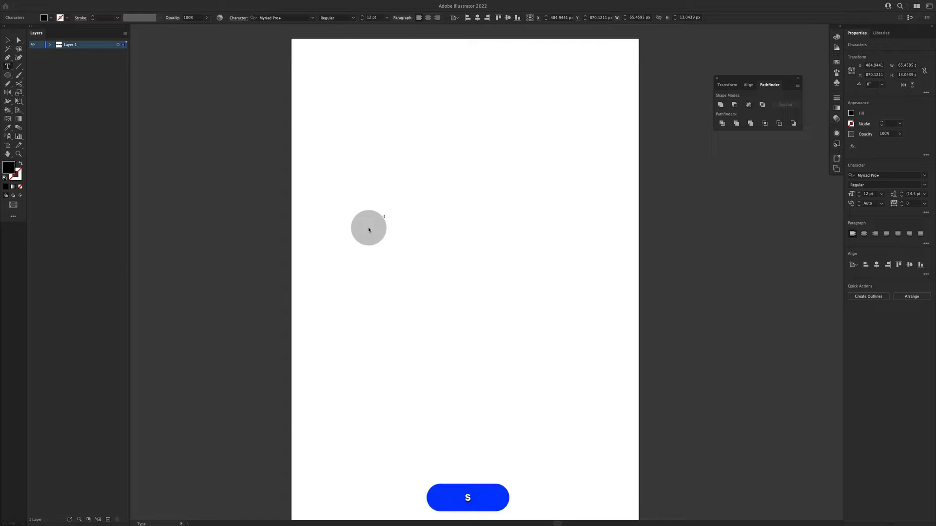
key(Escape)
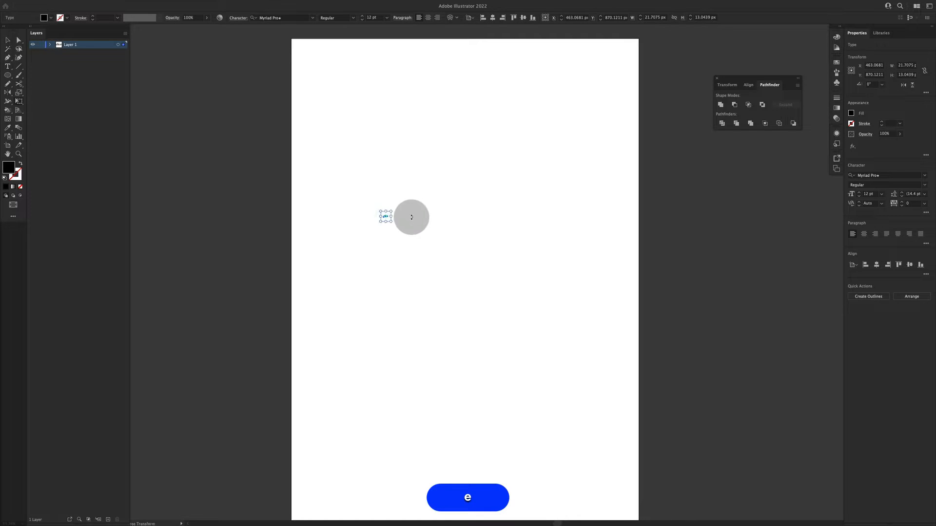
text(monu)
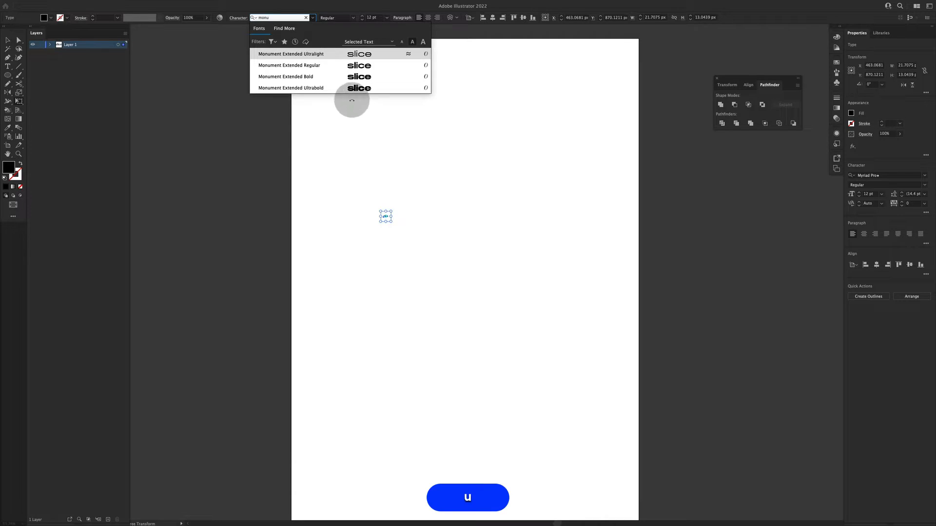
click(350, 88)
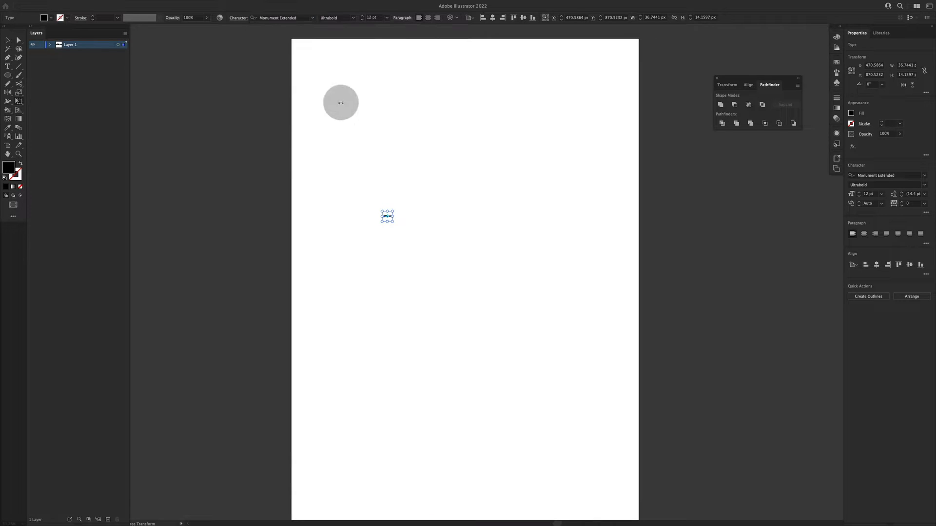
- Enlarge the "slice" text proportionally to about 872 px wide and move it near the middle of the artboard
drag(332, 255, 332, 255)
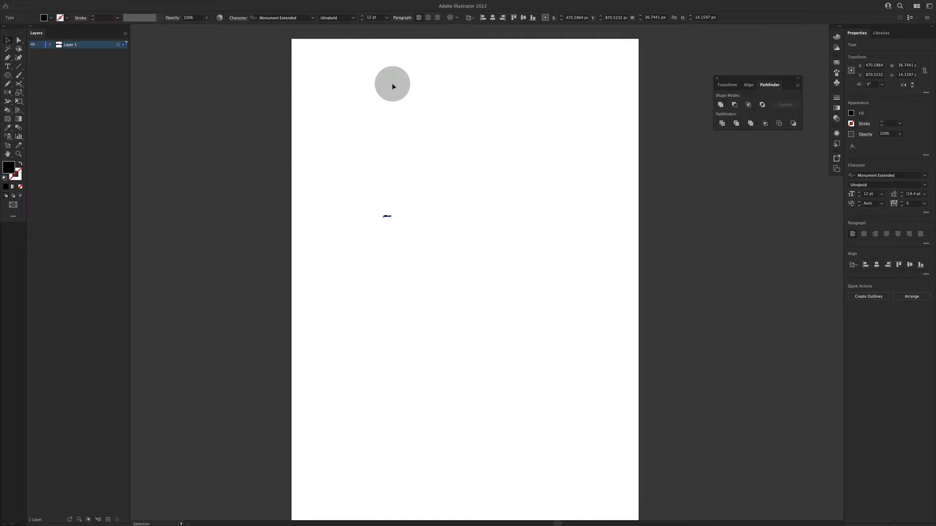
key(e)
drag(392, 214, 562, 150)
drag(504, 190, 460, 284)
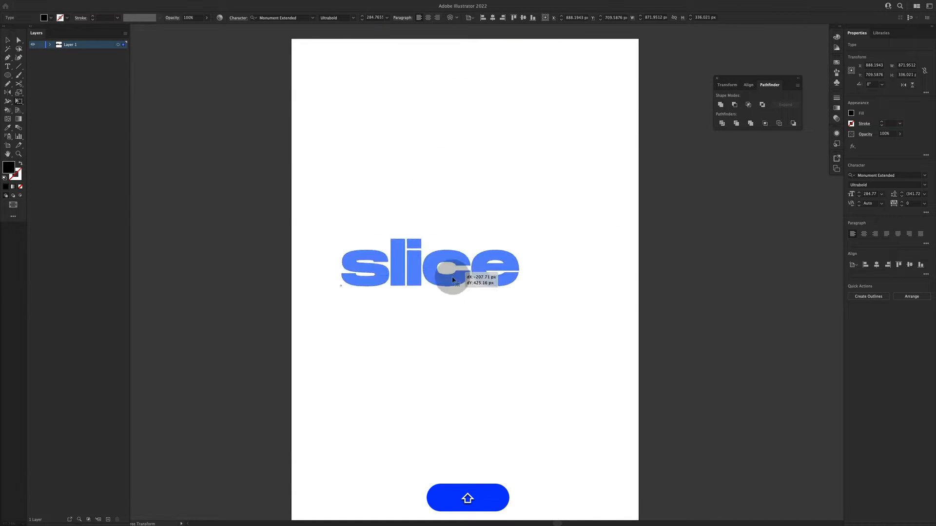
- Apply All Caps to the whole word "slice"
key(super+a)
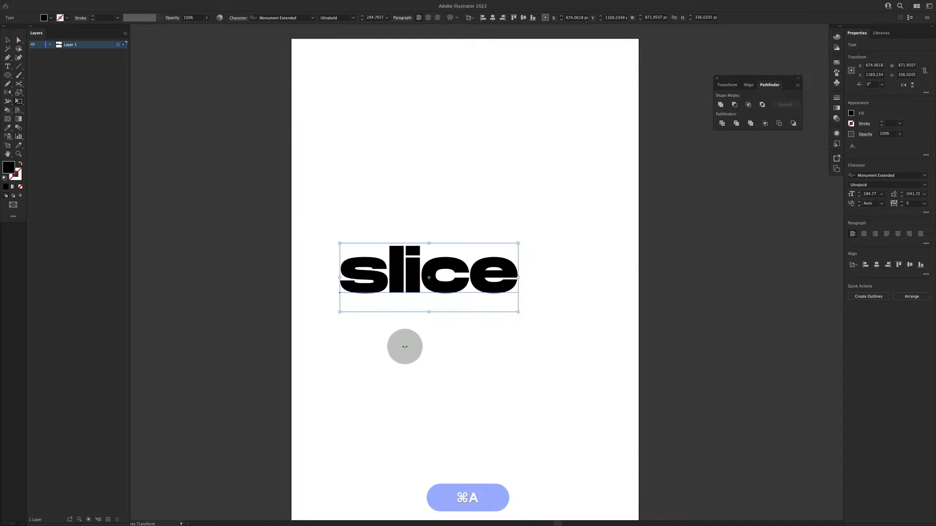
key(t)
click(411, 288)
key(super+a)
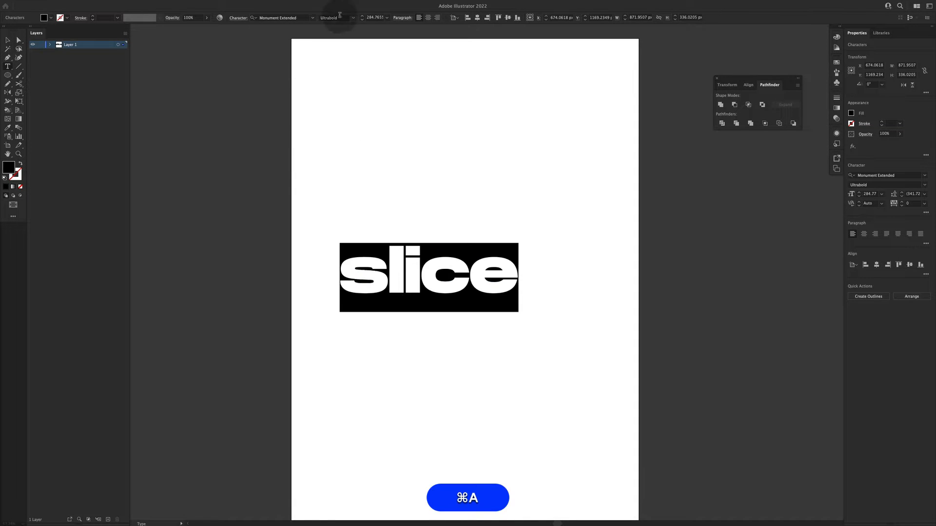
click(244, 19)
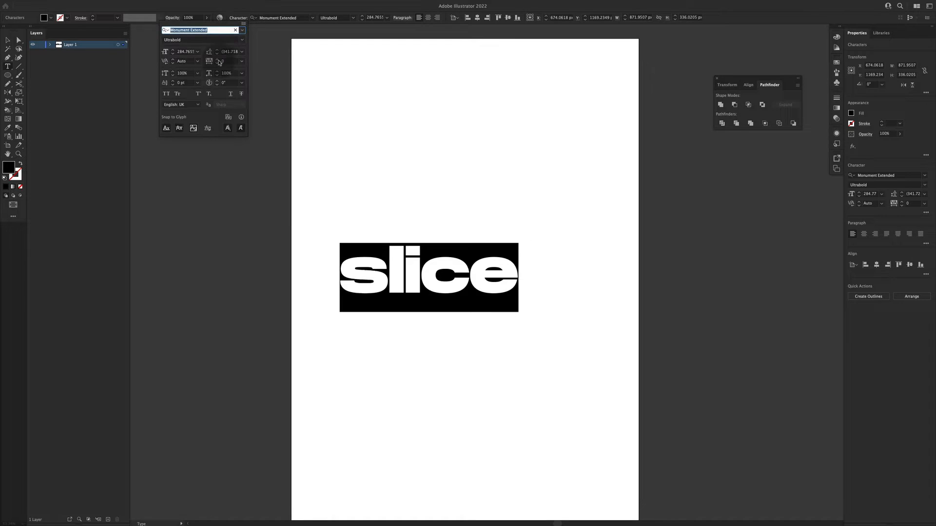
click(166, 94)
click(7, 41)
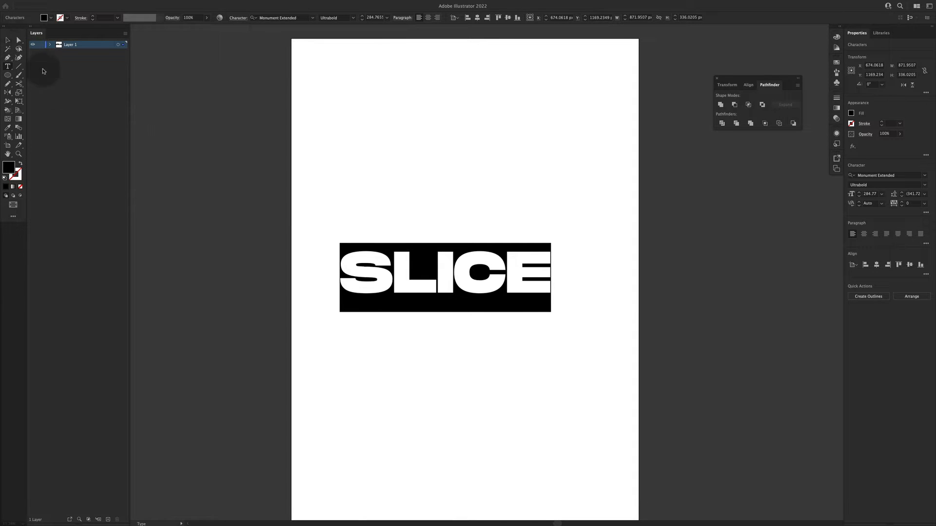
drag(185, 276, 190, 283)
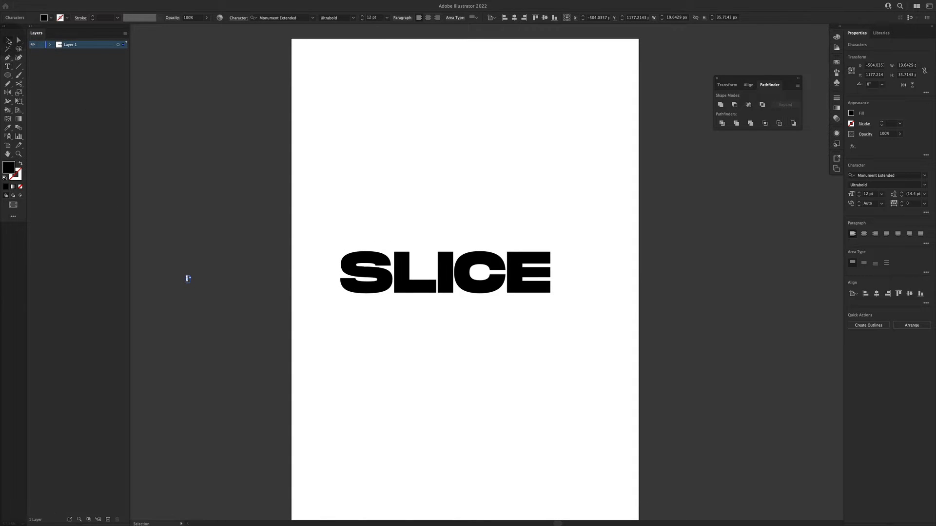
key(Escape)
key(BackSpace)
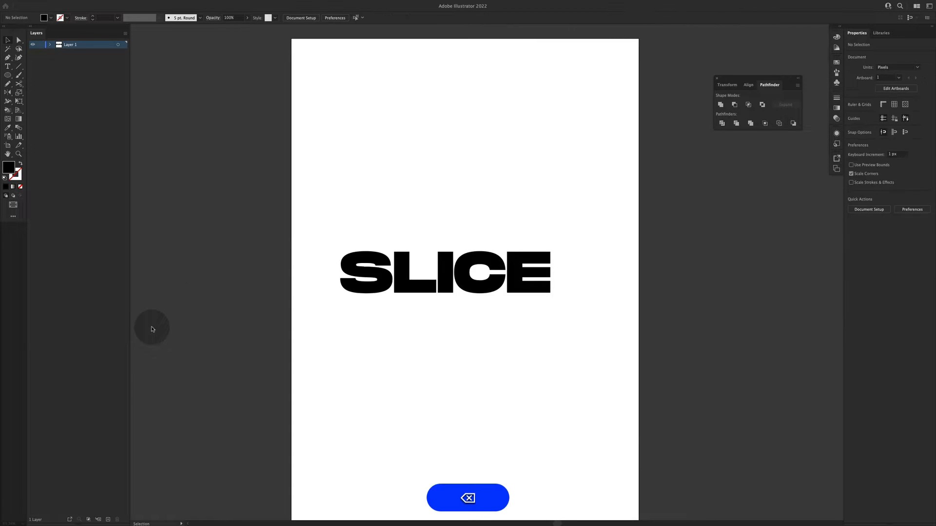
- Enlarge the SLICE text proportionally to about 1345 px wide so it nearly spans the artboard
key(v)
click(480, 263)
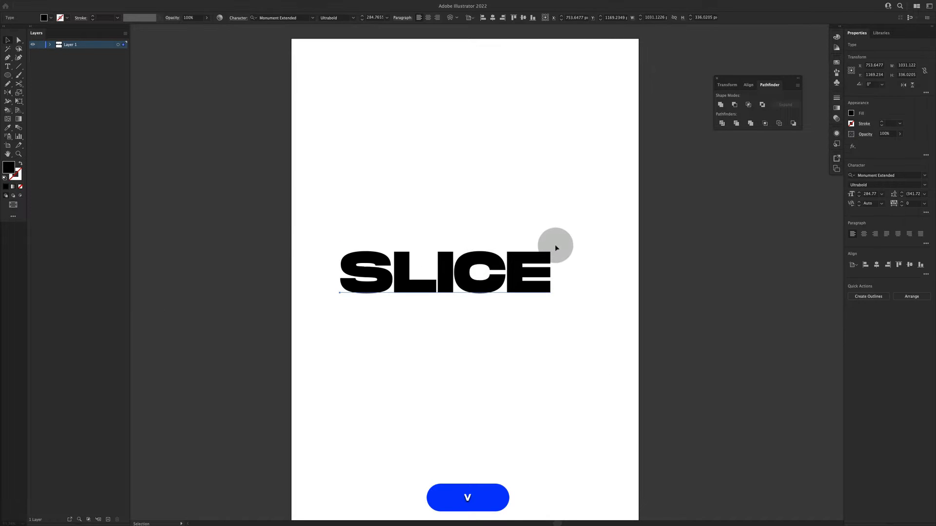
drag(548, 243, 603, 223)
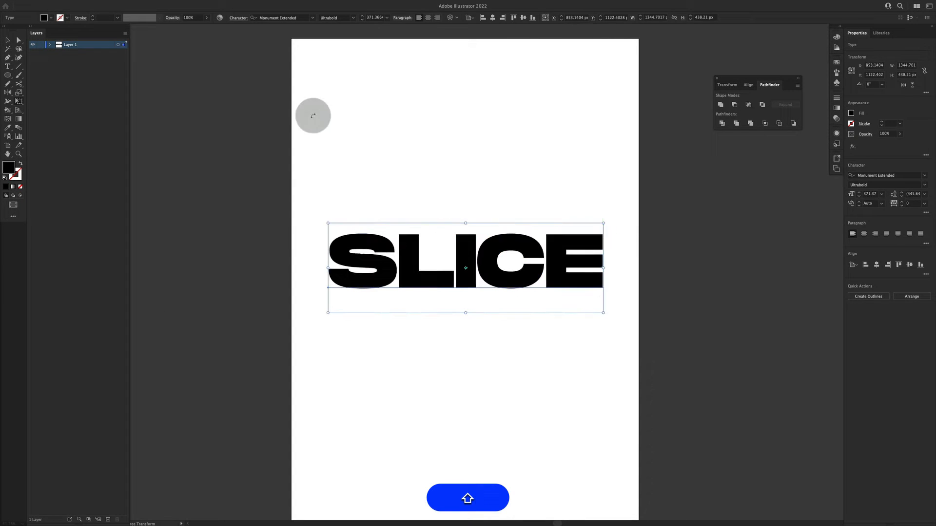
- Expand the SLICE text into vector shapes with the Object and Fill options on
key(f)
key(space)
drag(510, 214, 335, 186)
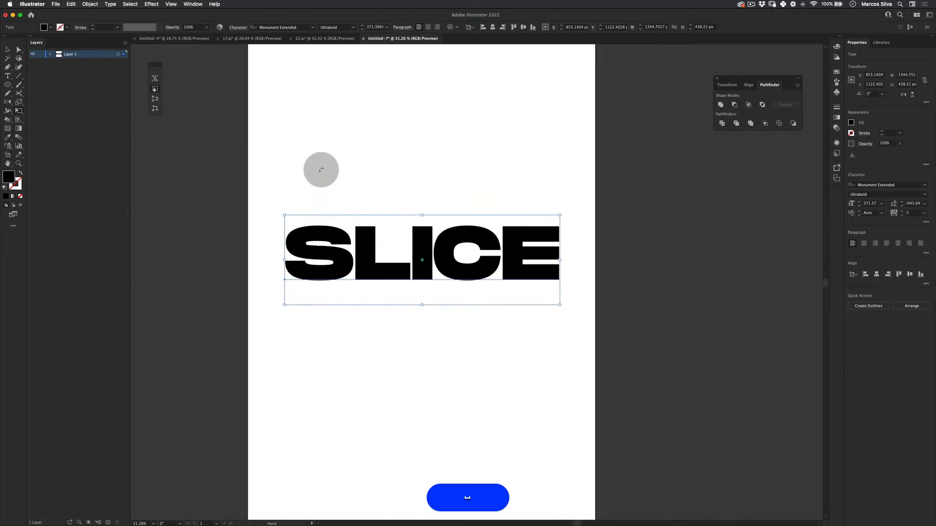
click(90, 4)
click(116, 84)
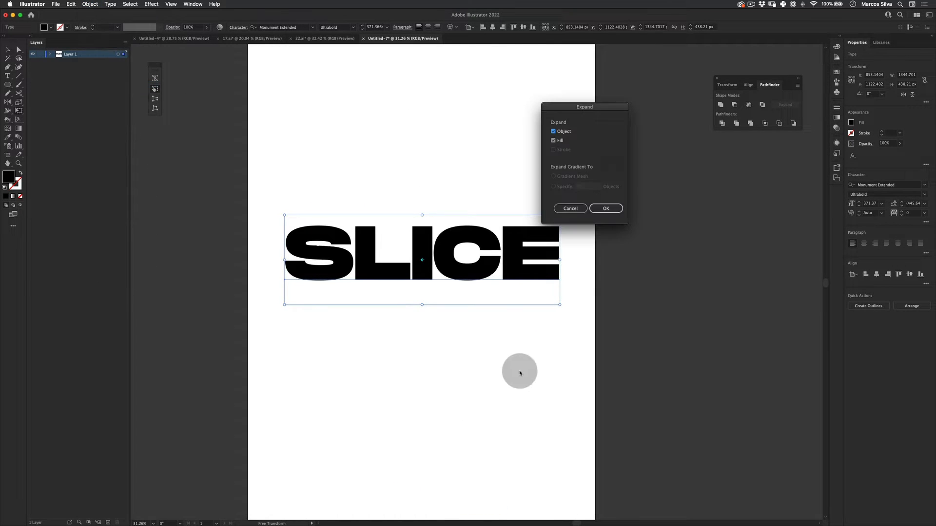
click(606, 208)
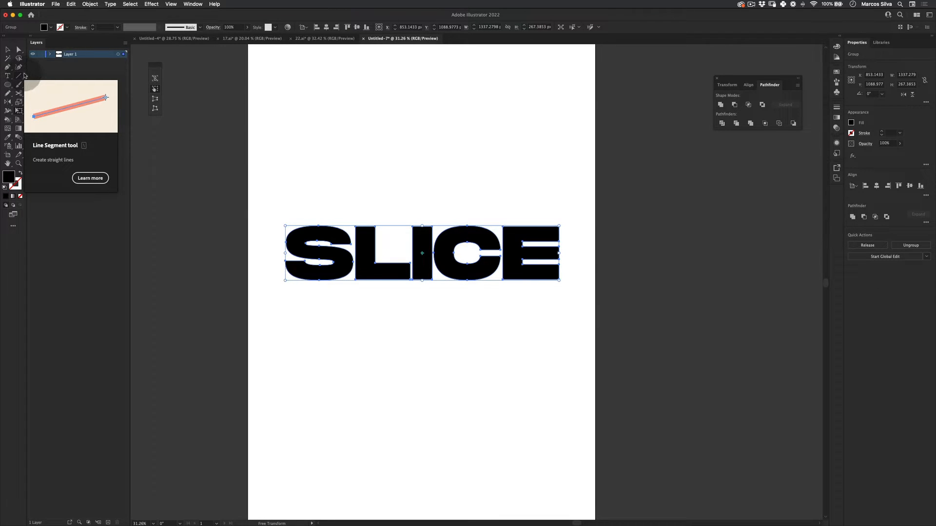
- Draw a line rising at about 7.7° across the whole word SLICE, with a 1 pt black stroke and no fill
click(21, 76)
drag(258, 284, 584, 240)
key(v)
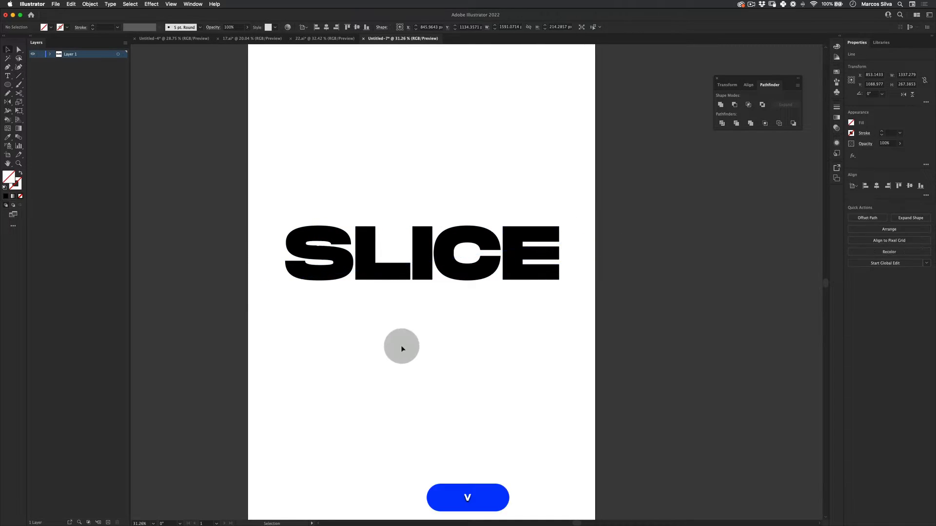
key(d)
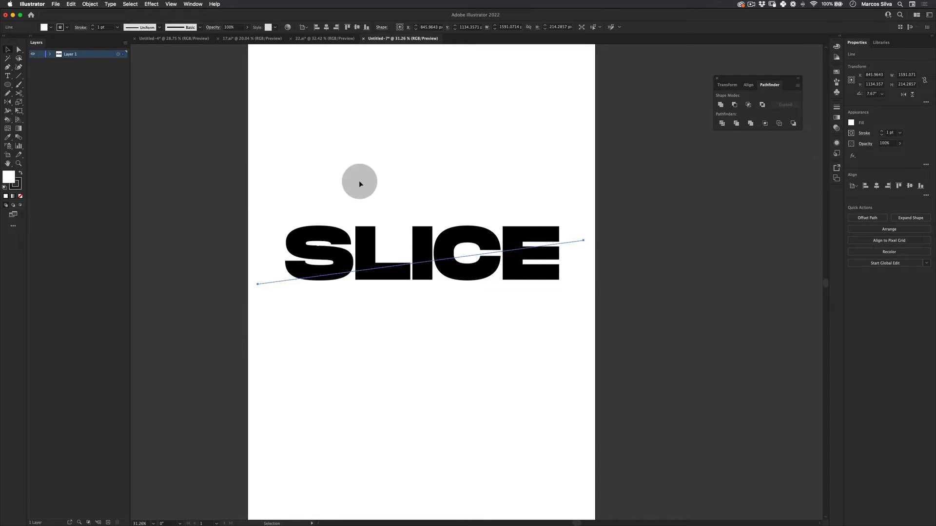
key(/)
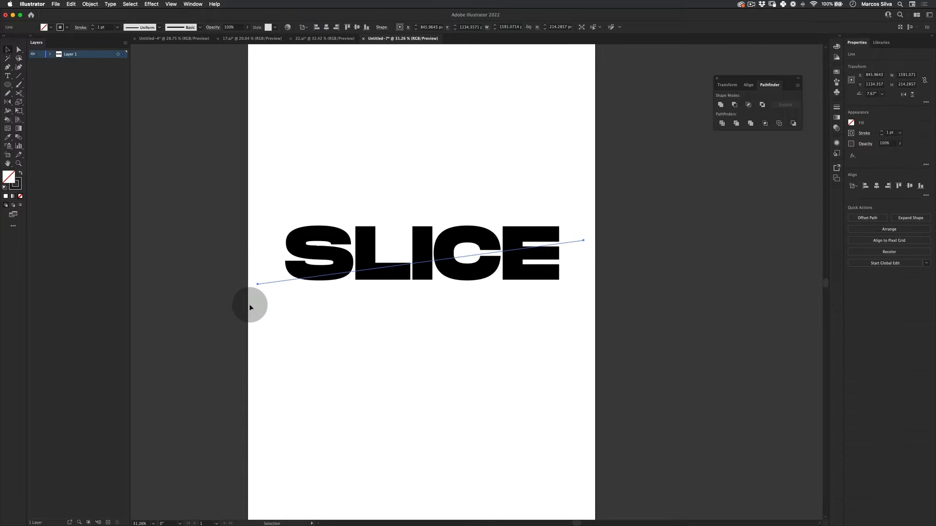
- Cut the SLICE letters along the diagonal line with Pathfinder Divide
drag(246, 174, 661, 399)
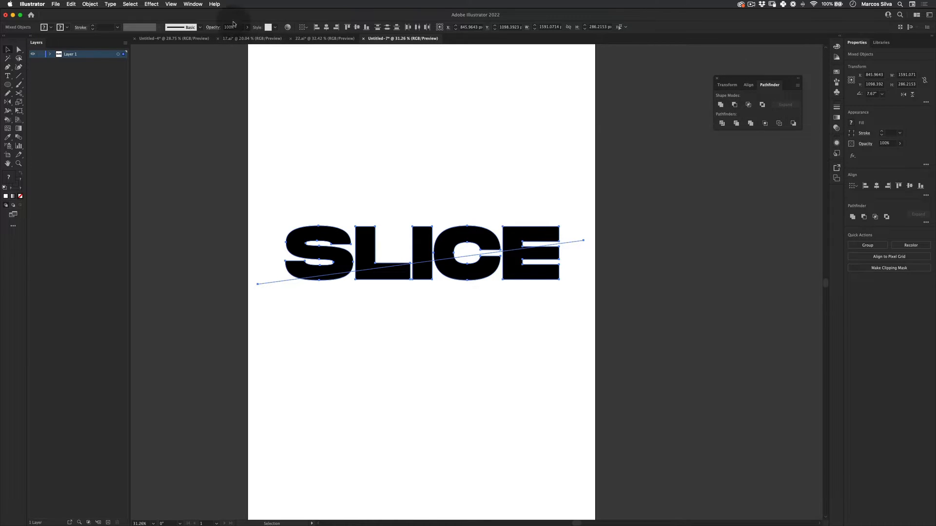
click(199, 4)
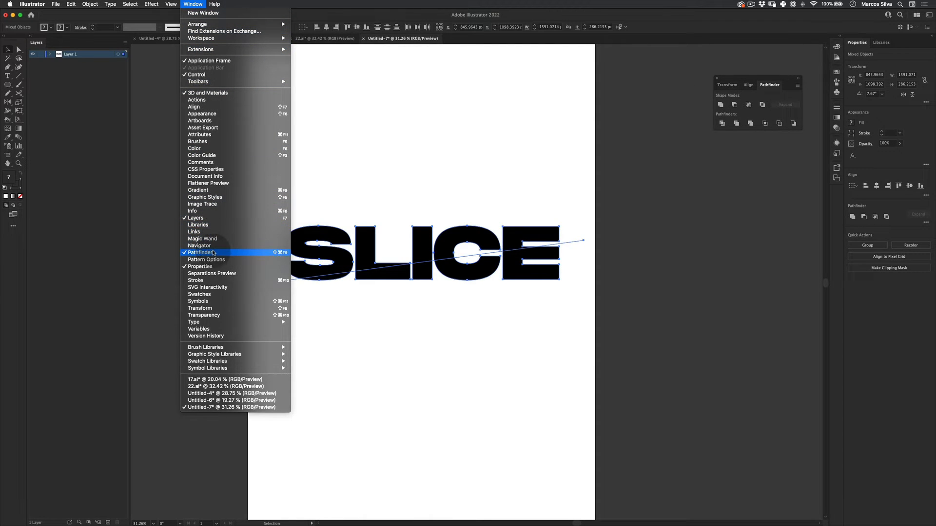
click(211, 252)
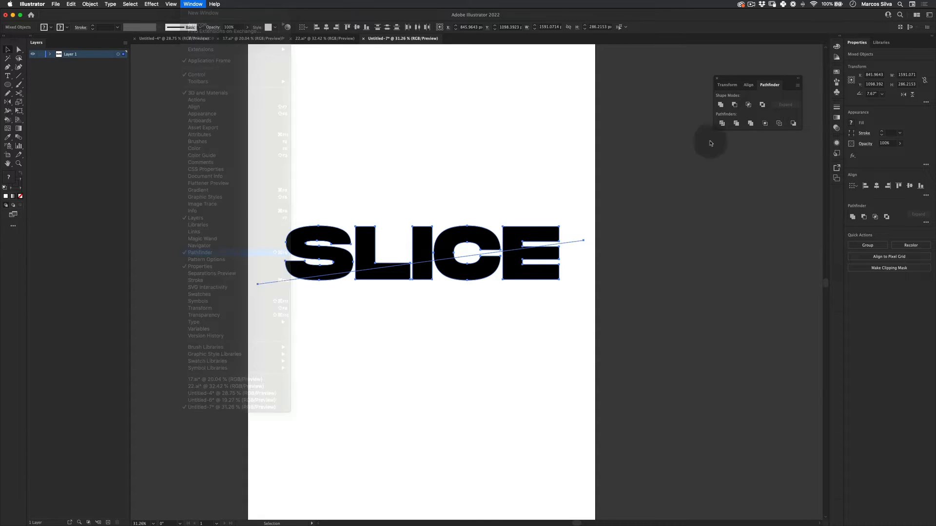
click(193, 4)
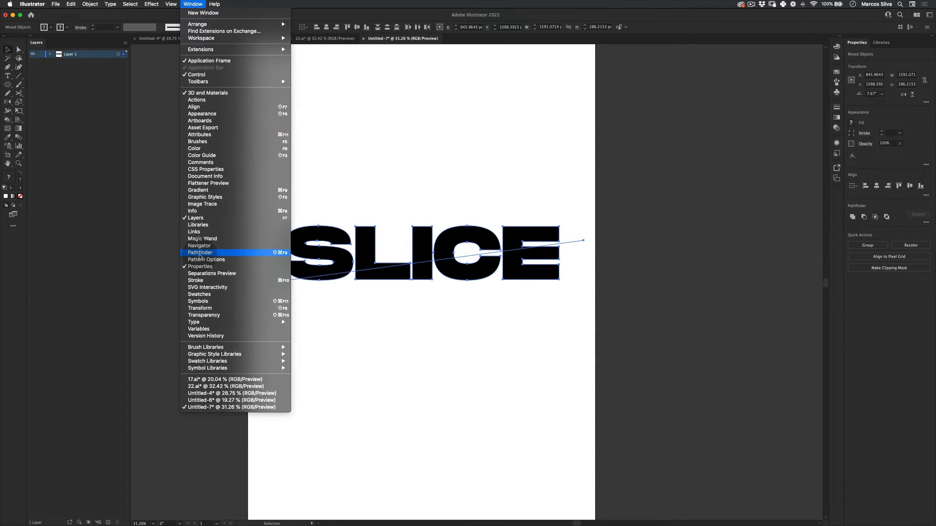
click(200, 252)
drag(743, 81, 701, 72)
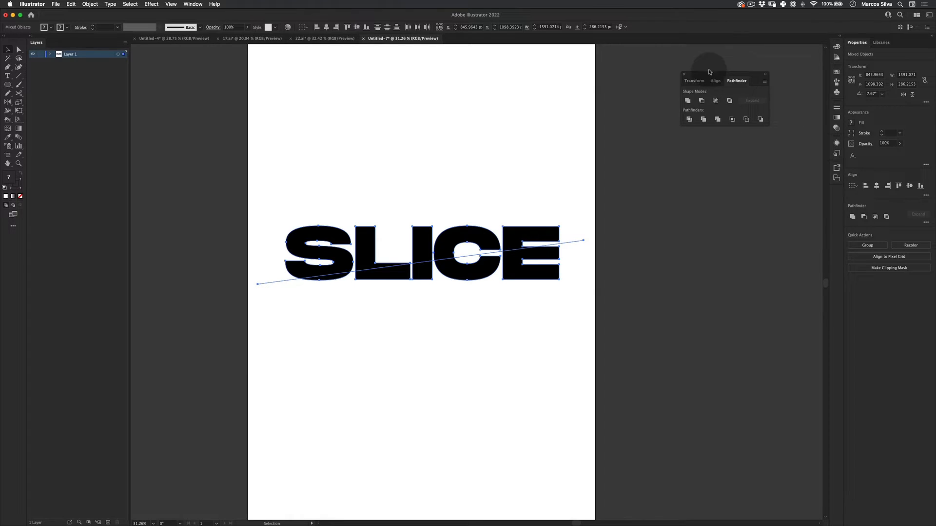
key(v)
drag(289, 152, 635, 380)
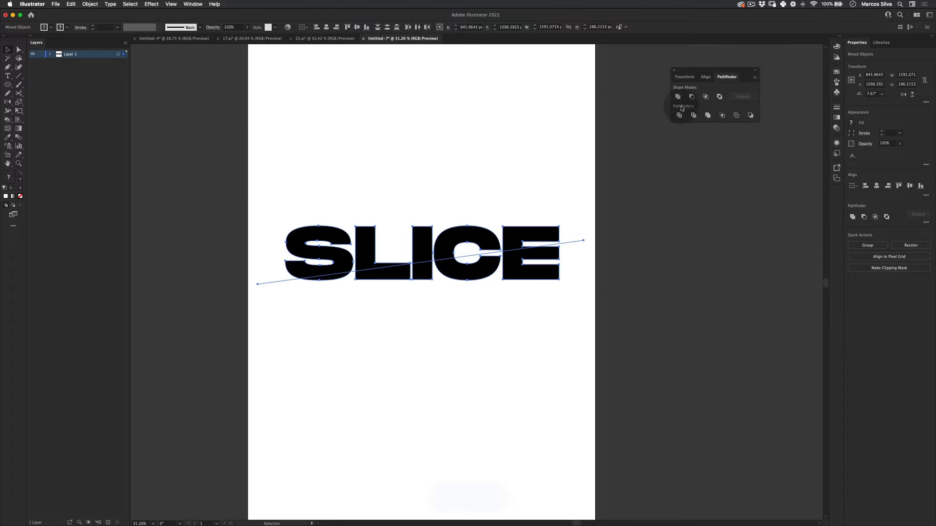
click(680, 117)
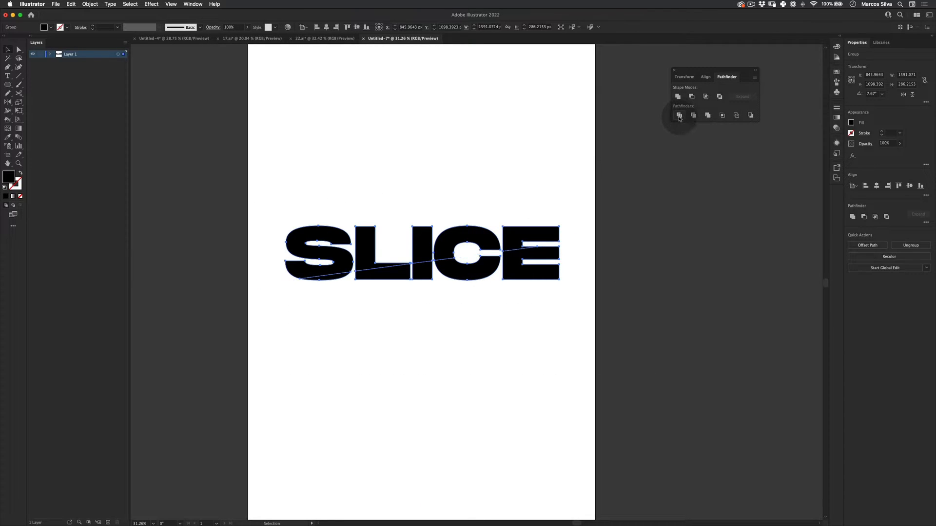
click(577, 153)
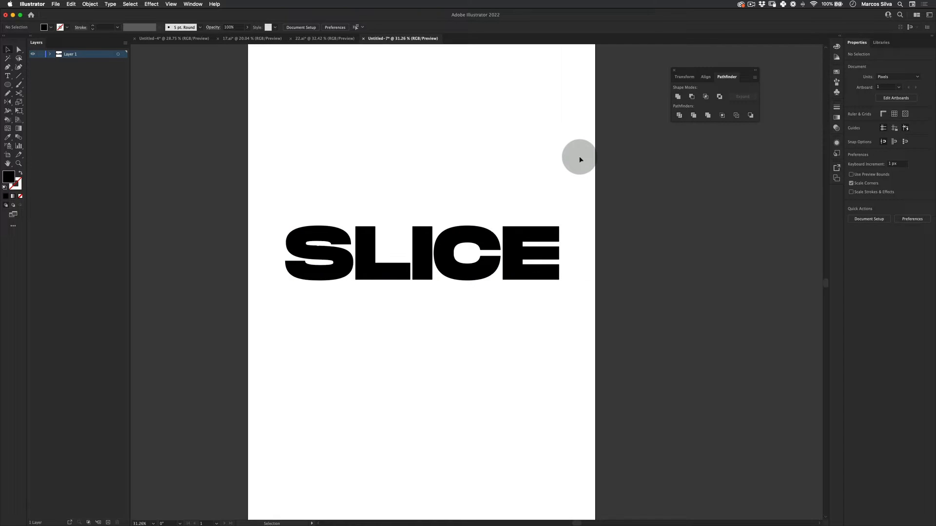
- Change the fill of the divided SLICE letters to light grey e2e2e2
drag(287, 174, 533, 338)
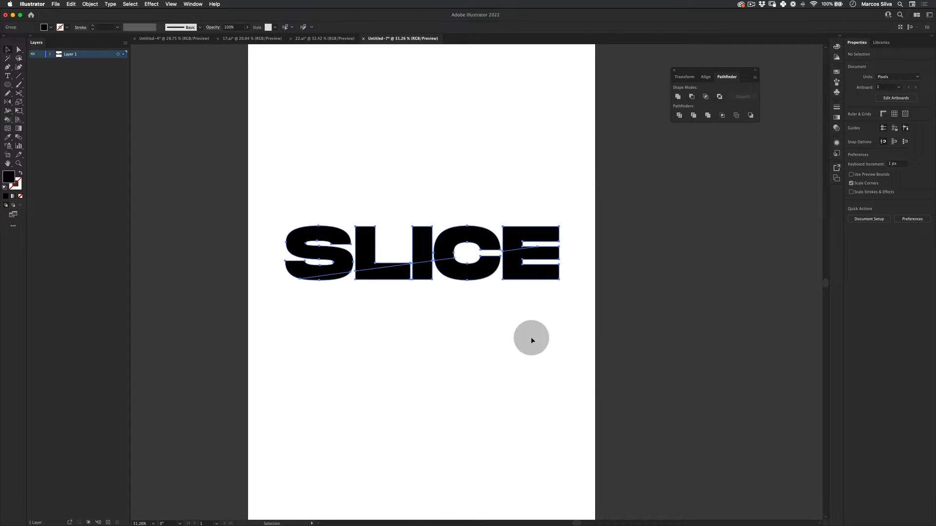
double_click(9, 177)
click(477, 178)
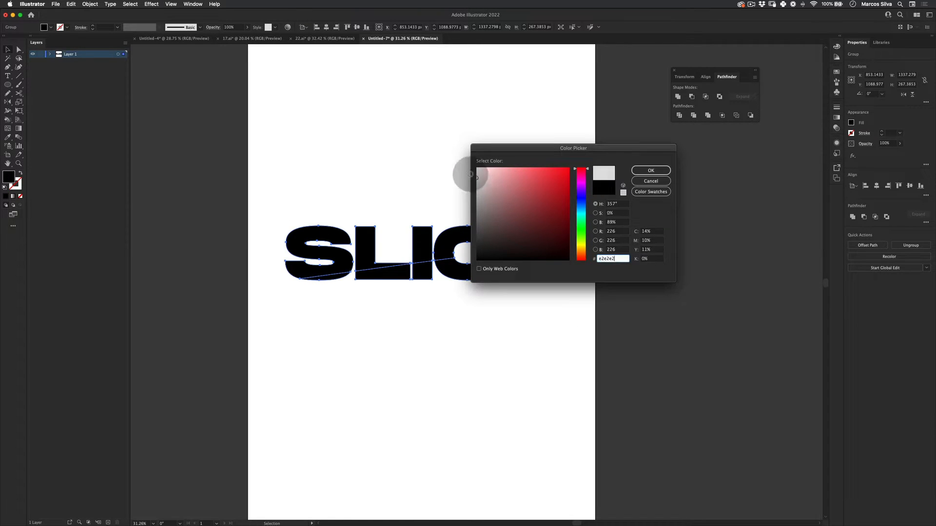
click(648, 170)
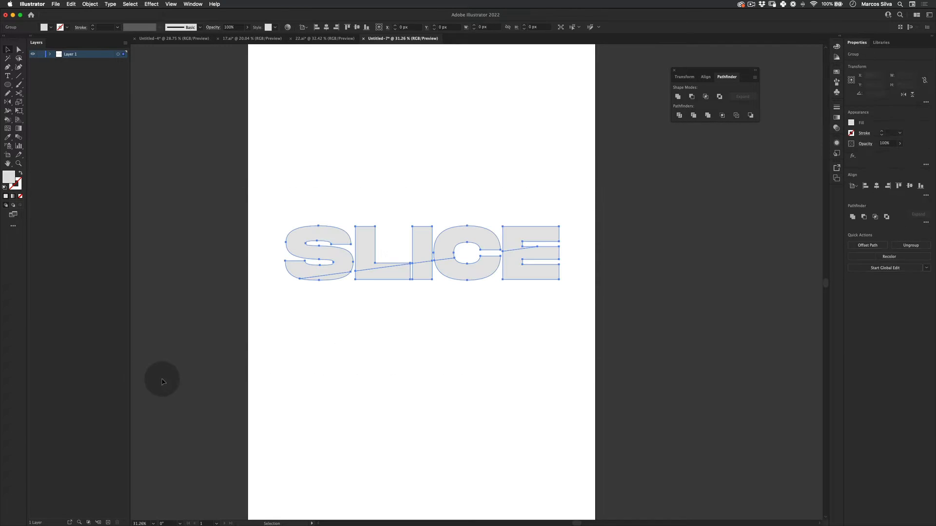
- Start a 3D Extrude & Bevel (Classic) effect on the SLICE letters from the Isometric Top position and rotate it to 43°, -36°, 31°
click(151, 4)
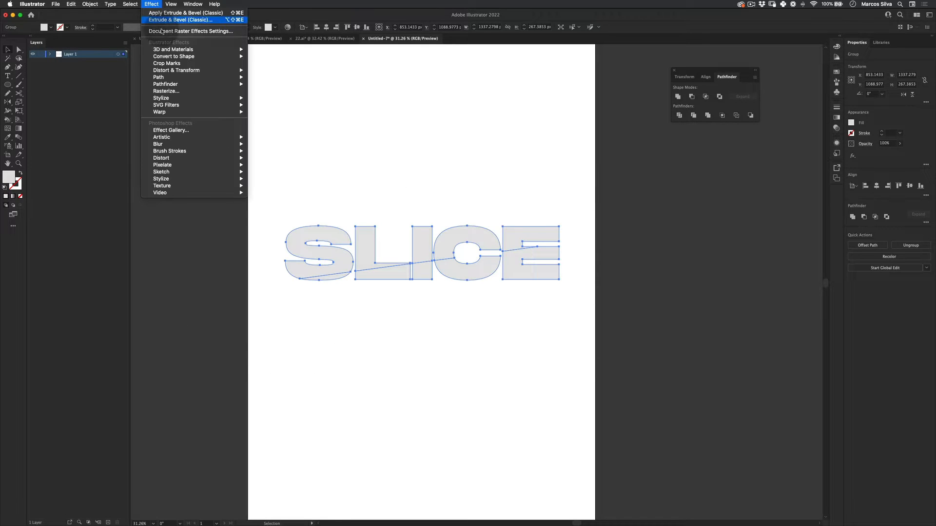
mouse_move(191, 52)
mouse_move(278, 83)
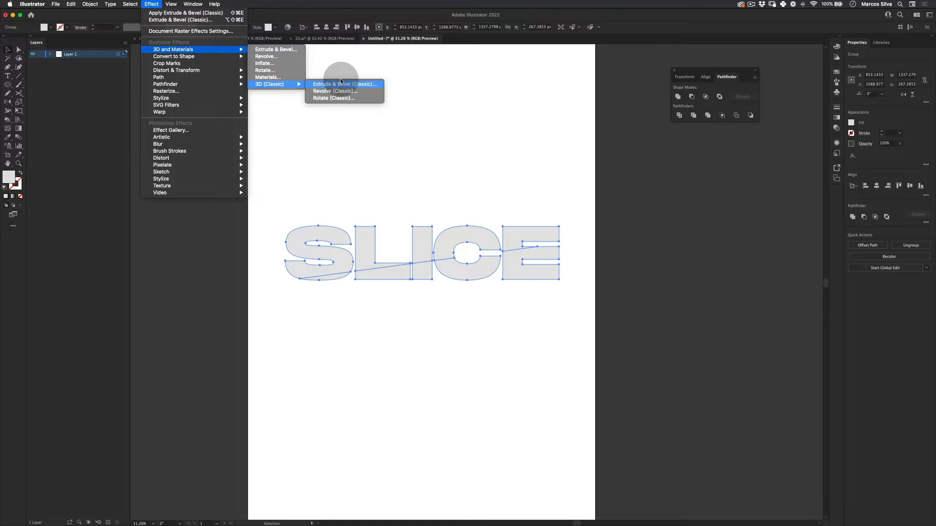
click(329, 85)
drag(636, 54, 396, 65)
click(387, 75)
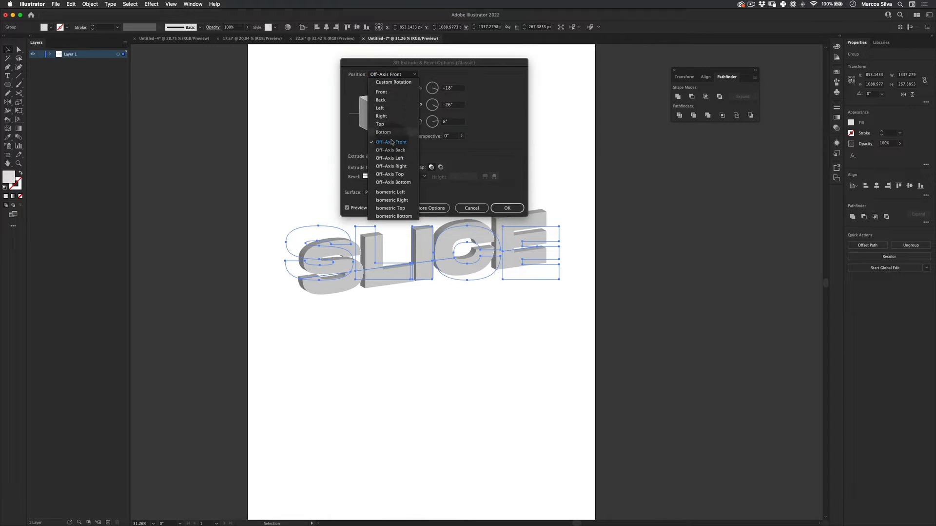
click(395, 208)
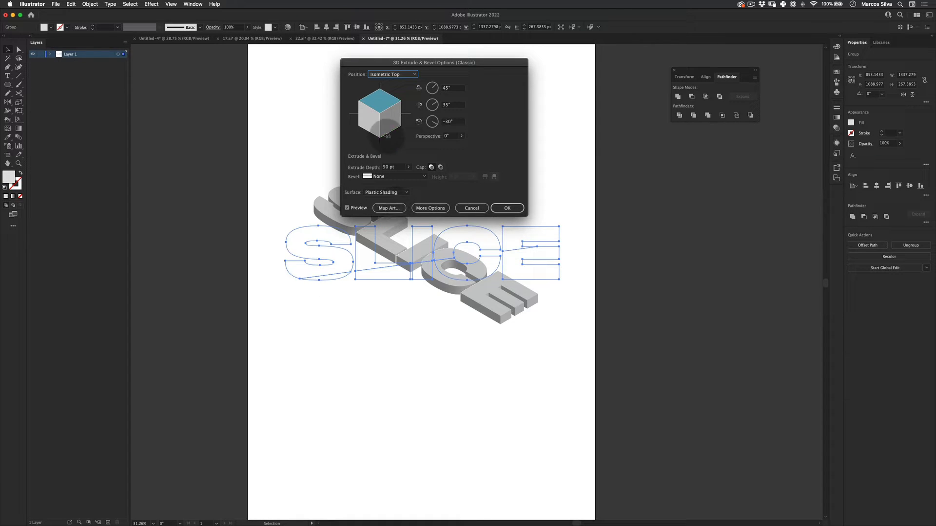
drag(380, 121, 380, 121)
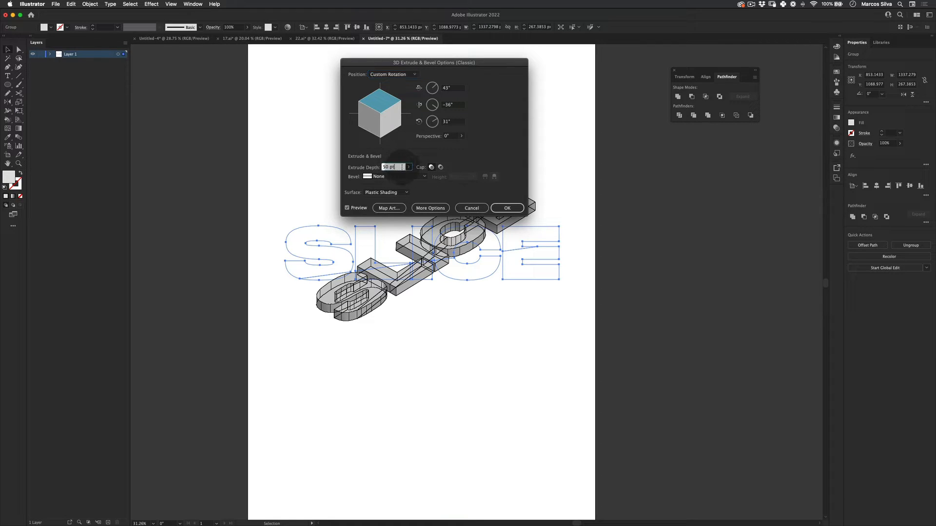
- Set the extrude depth to 150 pt and apply the 3D effect to the SLICE letters
key(super+a)
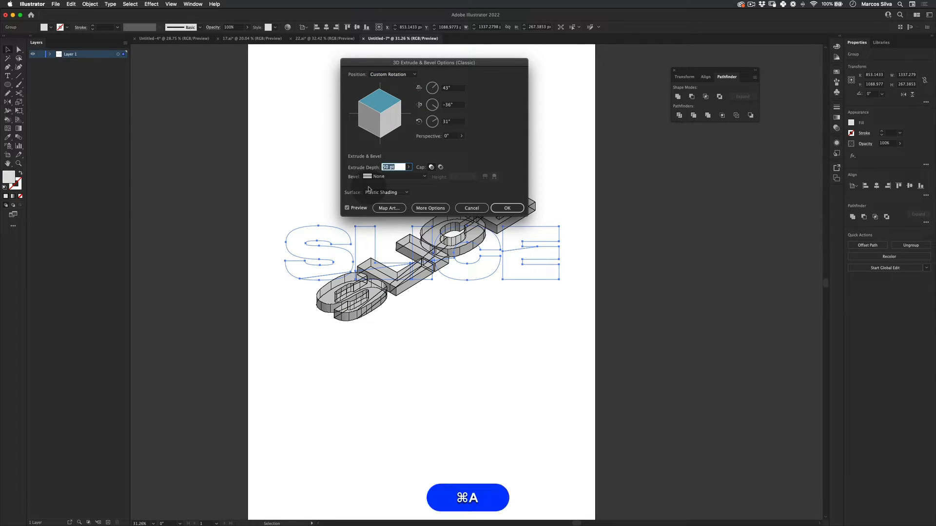
text(15)
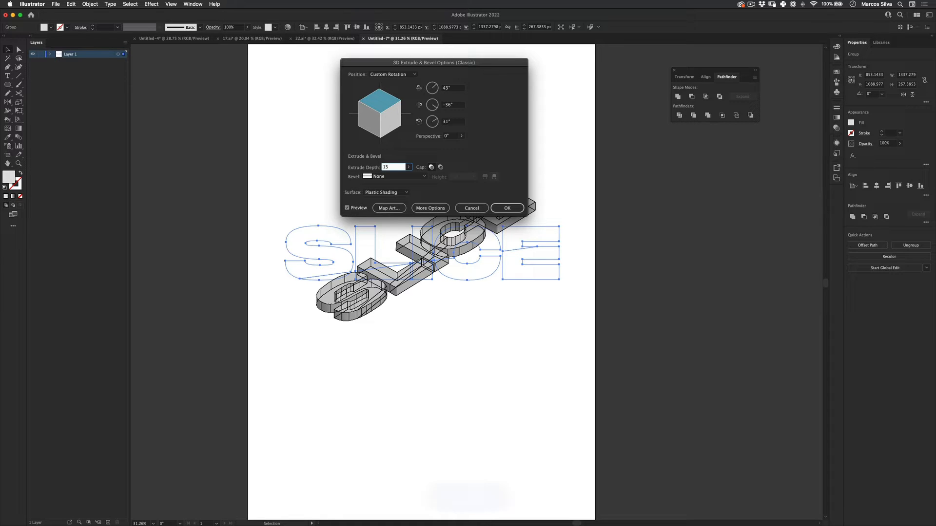
text(0)
key(Tab)
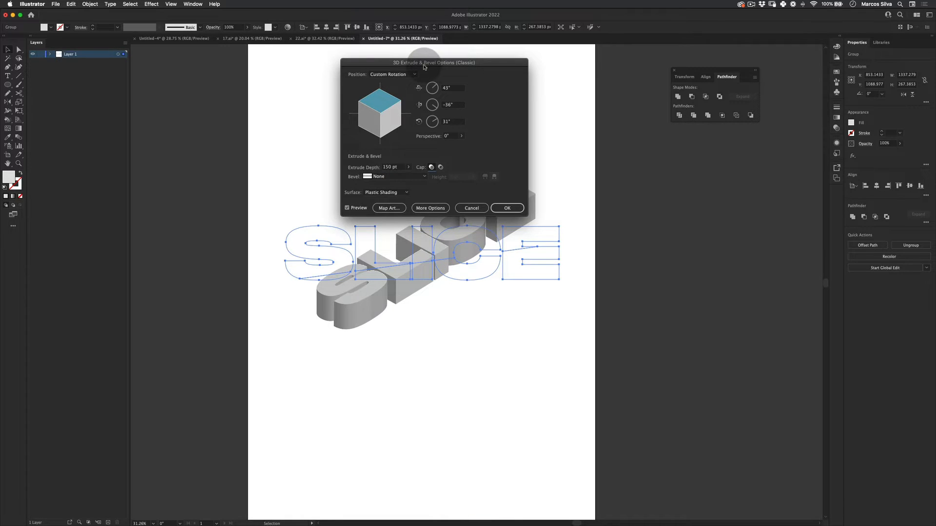
drag(391, 63, 248, 52)
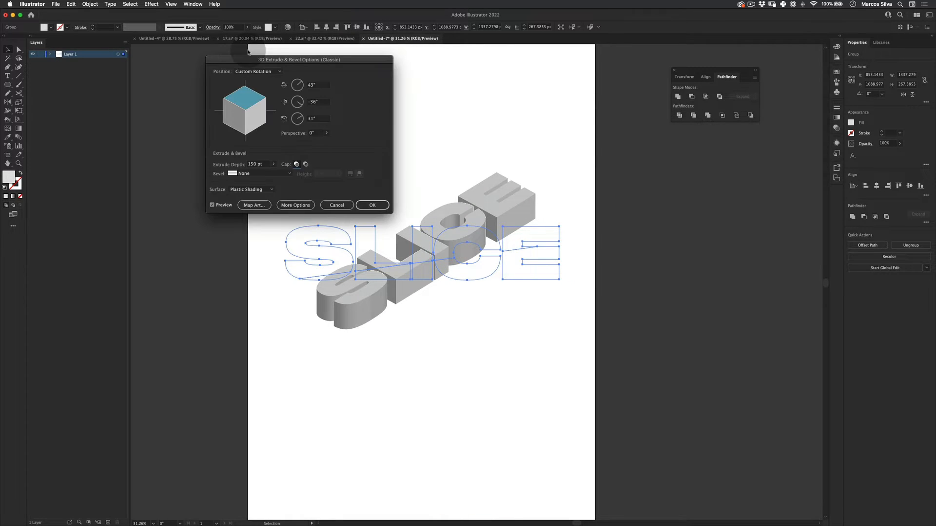
click(372, 205)
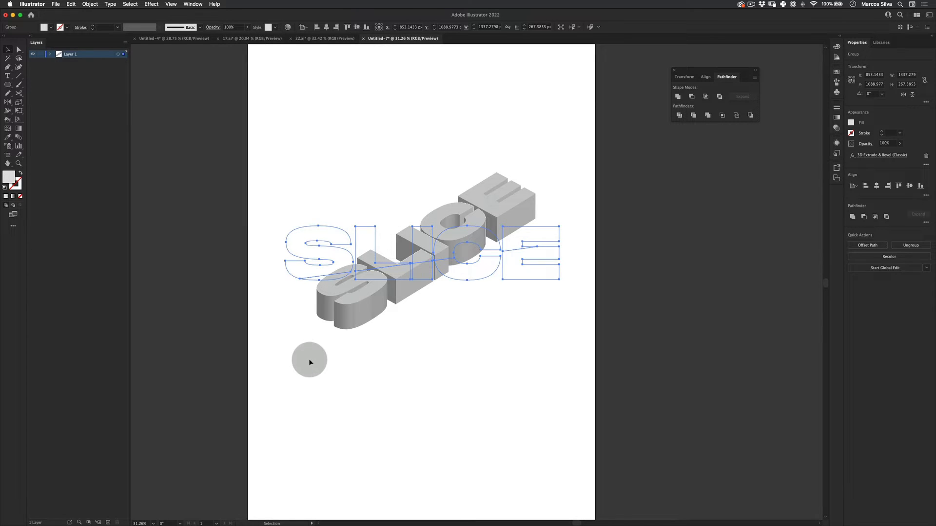
- Expand the appearance of the extruded SLICE text into editable vector shapes
key(v)
click(361, 131)
click(320, 305)
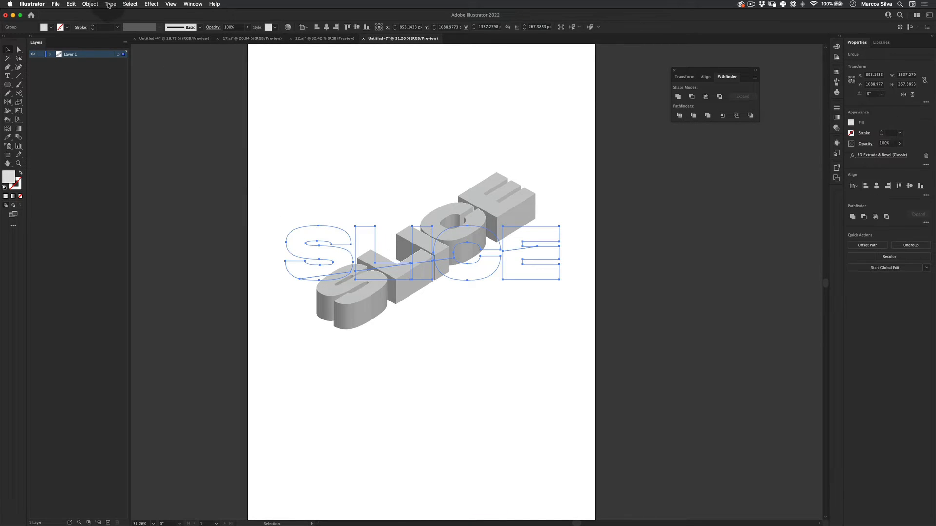
click(90, 4)
click(121, 91)
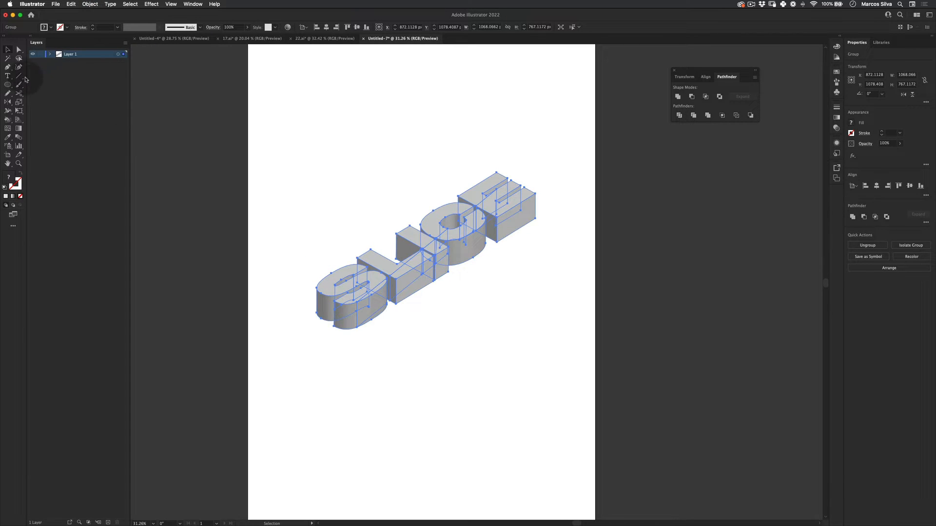
- Give the expanded SLICE artwork the default white fill and 1 pt black stroke, and deselect it
key(d)
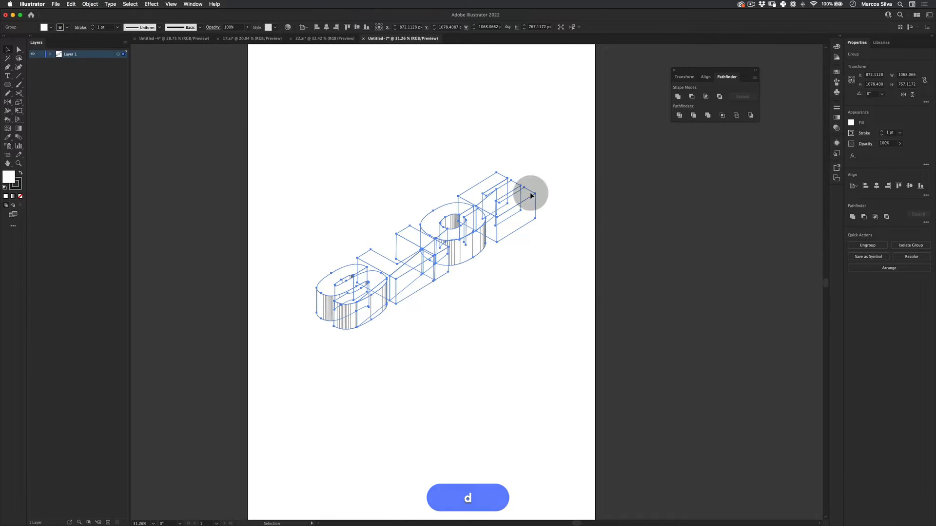
key(v)
click(574, 254)
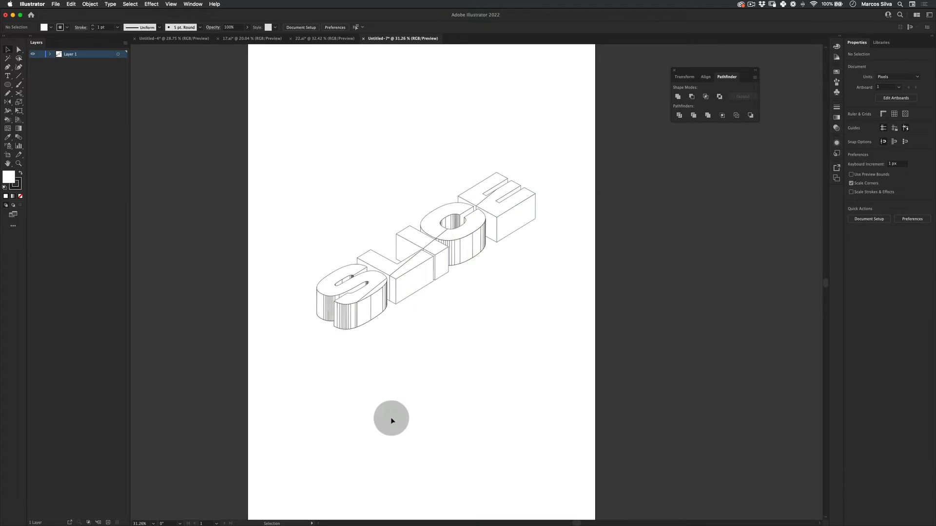
- Ungroup the expanded SLICE artwork so that each extruded letter is a separate group
click(363, 312)
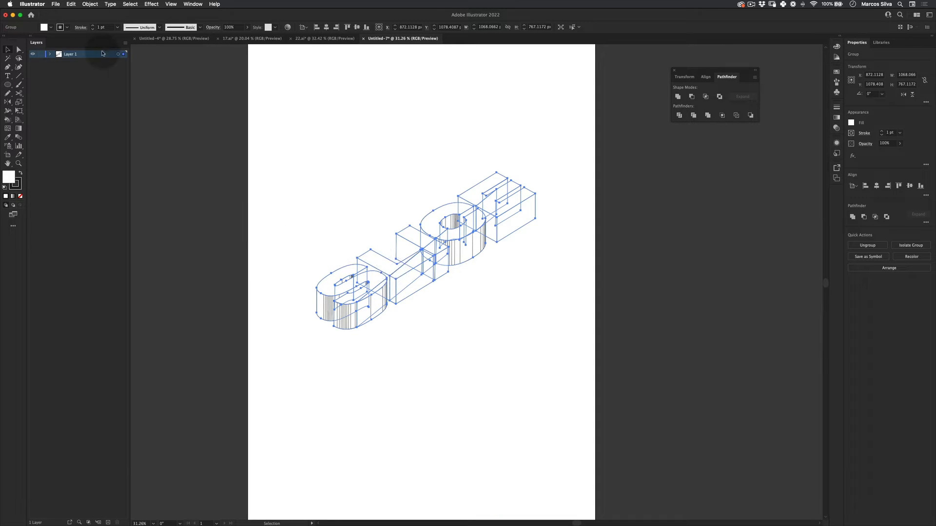
click(72, 4)
mouse_move(90, 3)
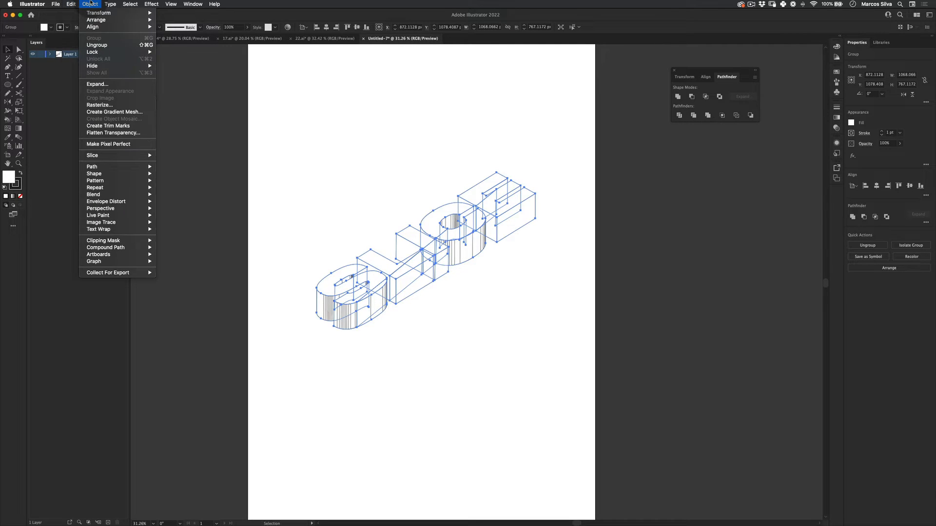
click(97, 45)
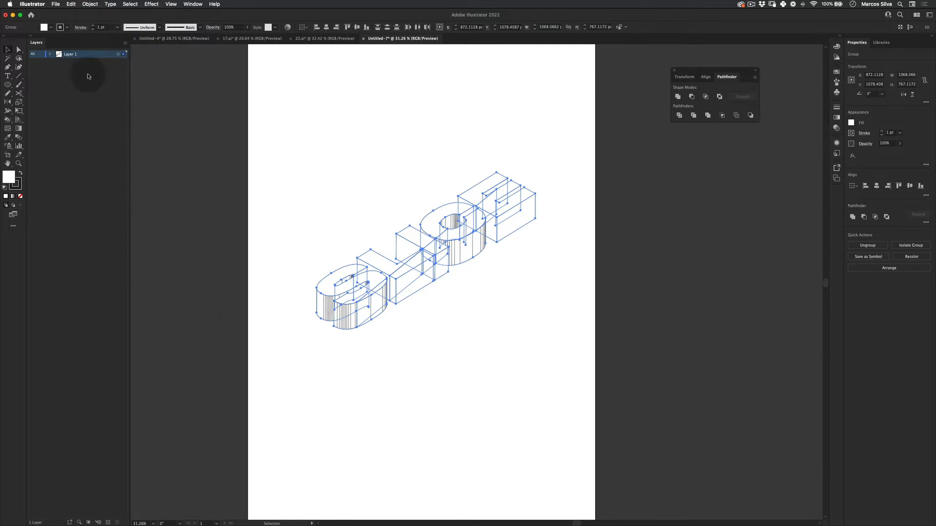
click(243, 379)
click(376, 305)
key(super+z)
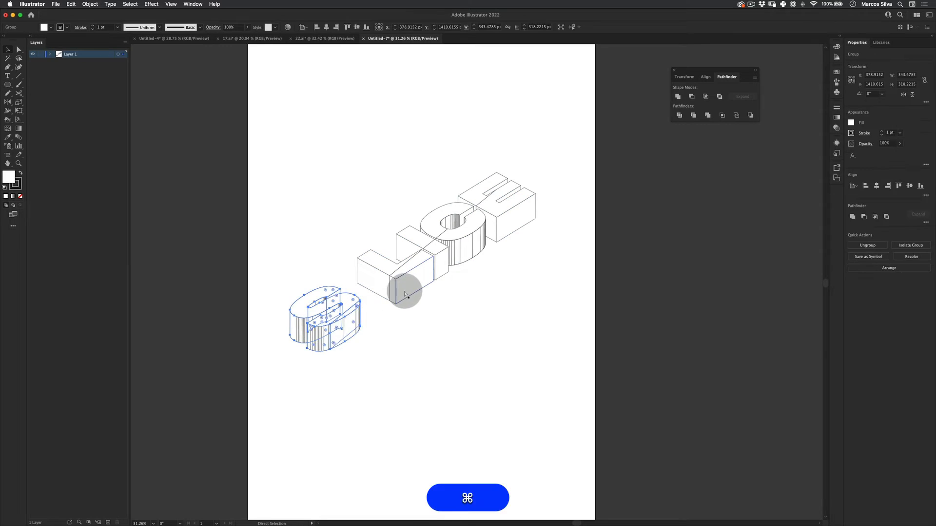
- Scale all the extruded letters up proportionally from the centre to about 1454 × 1044 px
drag(314, 151, 521, 335)
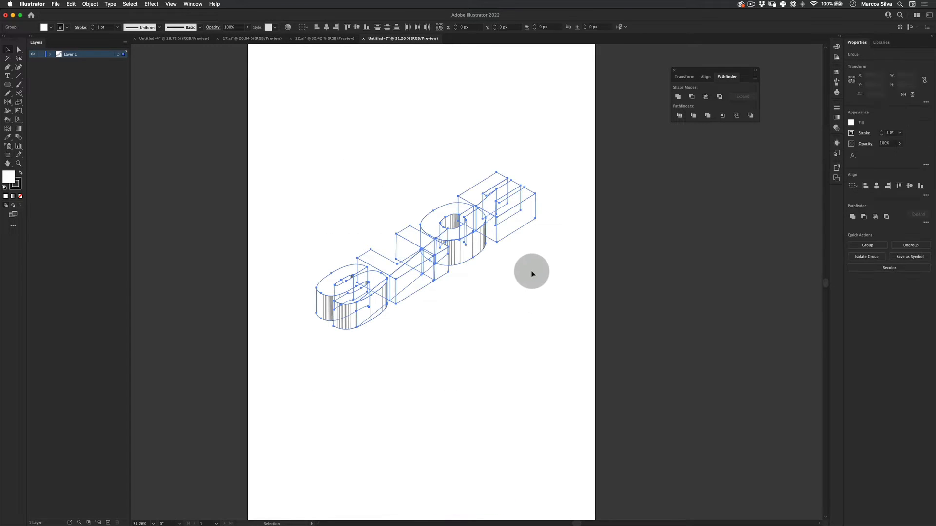
key(e)
drag(537, 168, 580, 151)
key(v)
click(589, 203)
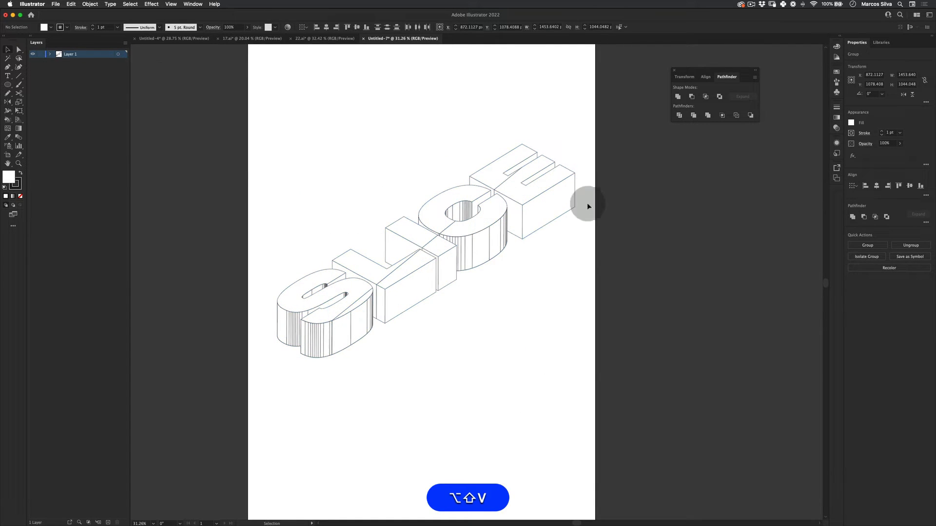
- Isolate the extruded S group for editing its side faces
click(327, 332)
key(z)
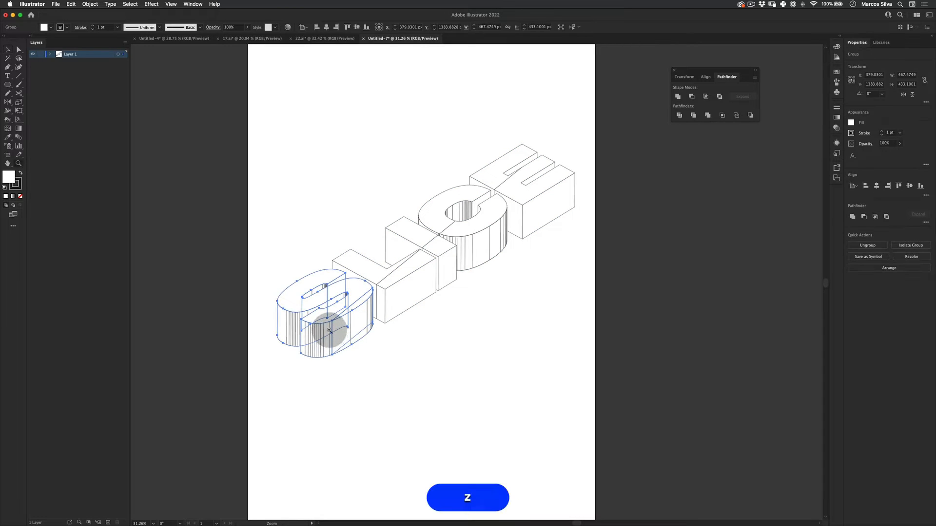
click(321, 332)
key(v)
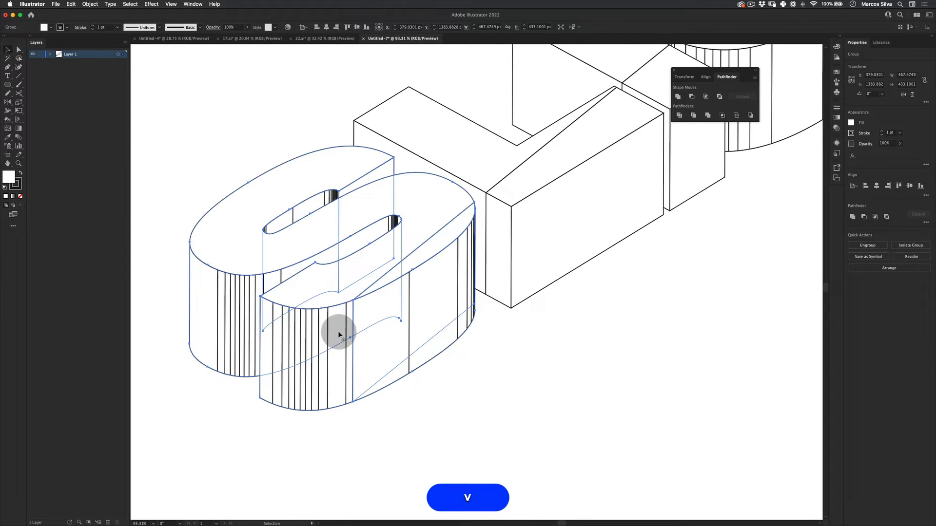
double_click(338, 331)
- Try to unite the S's whole front side, its outer left side and its upper inner side into single shapes
click(338, 331)
key(shift)
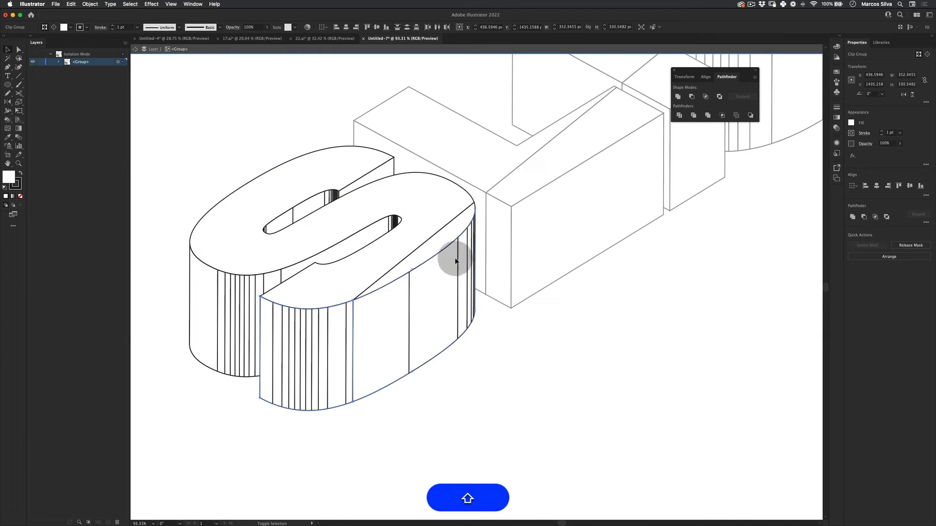
click(678, 97)
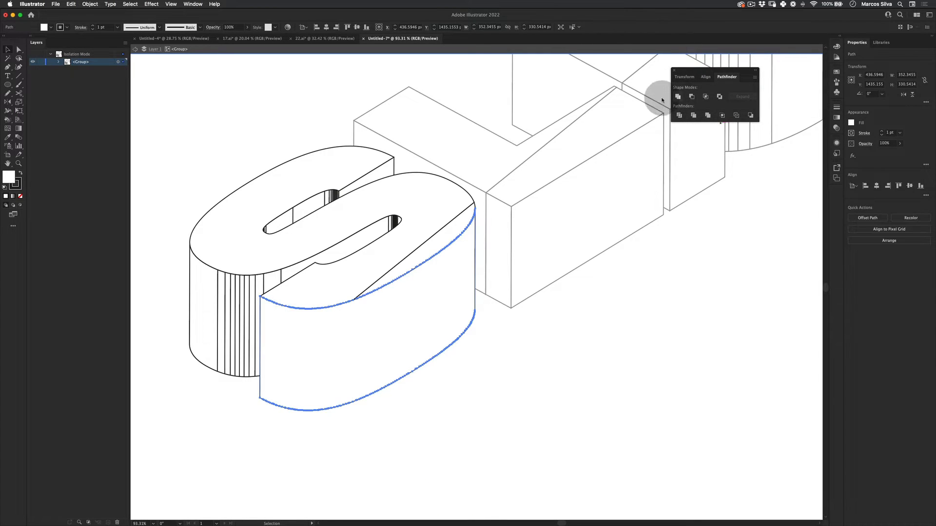
click(221, 289)
click(677, 97)
click(278, 210)
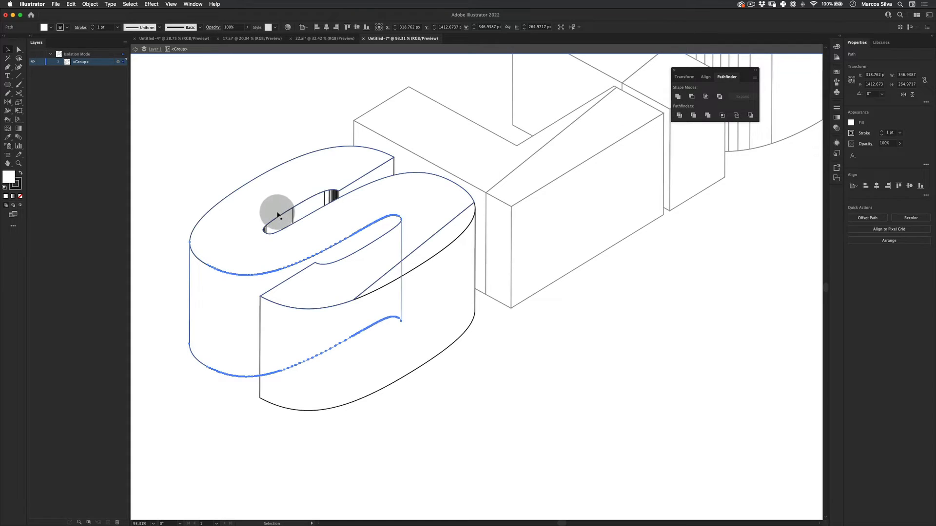
click(679, 97)
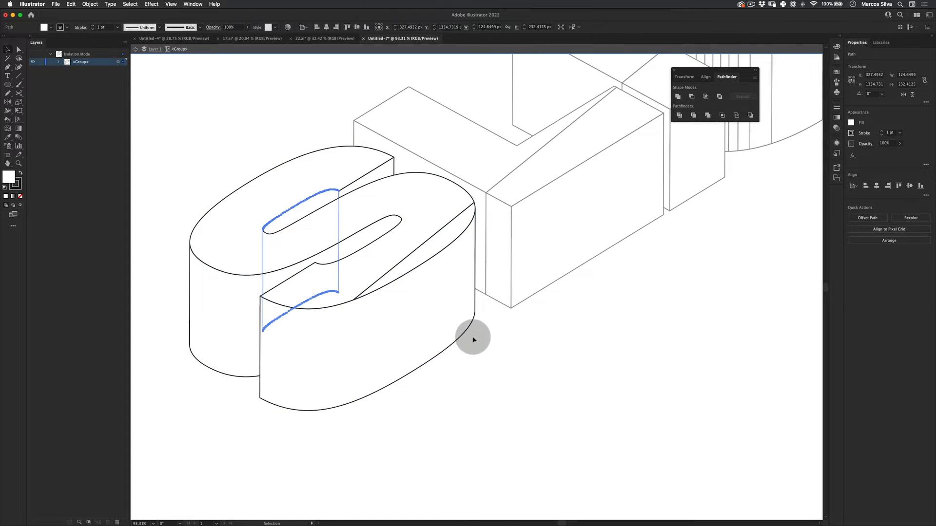
- Undo the uniting of the S's side strips and clear the selection
key(z)
drag(484, 303, 396, 338)
key(v)
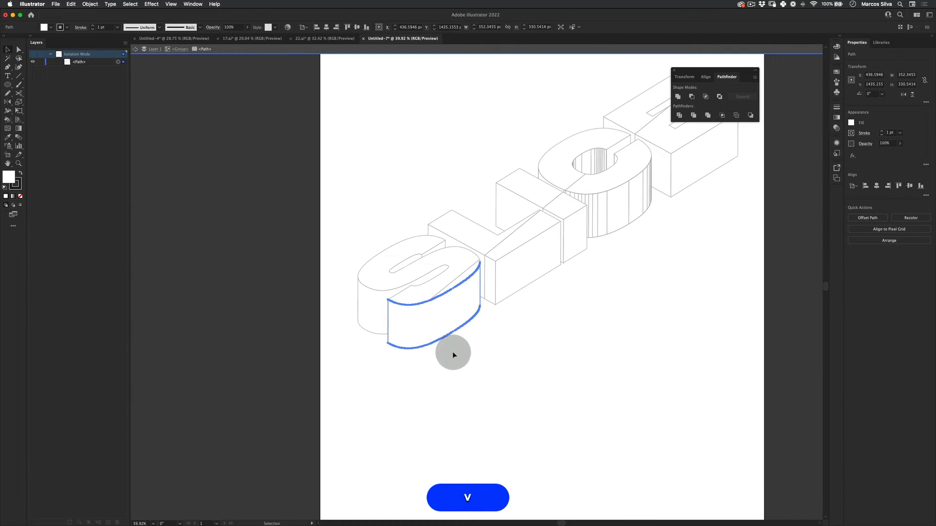
double_click(441, 359)
key(super+v)
key(super+z)
key(super+z)
key(super+z)
key(super+z)
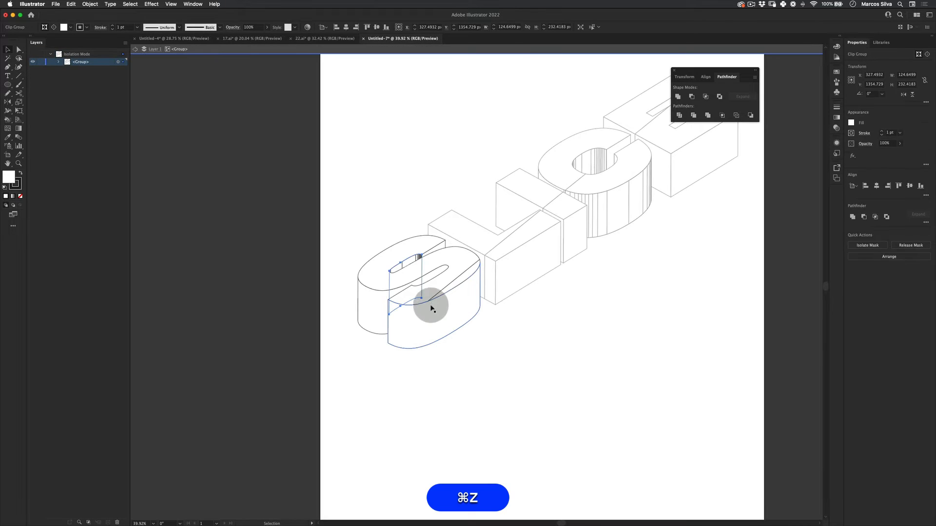
click(271, 407)
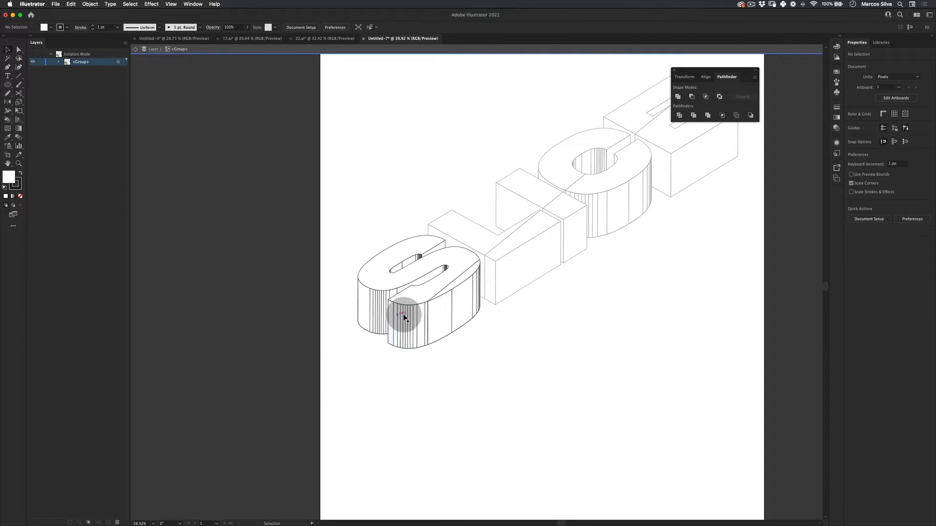
- Unite the S's side strips into single faces, keeping the front side split at the diagonal cut, and leave isolation
click(411, 316)
click(705, 97)
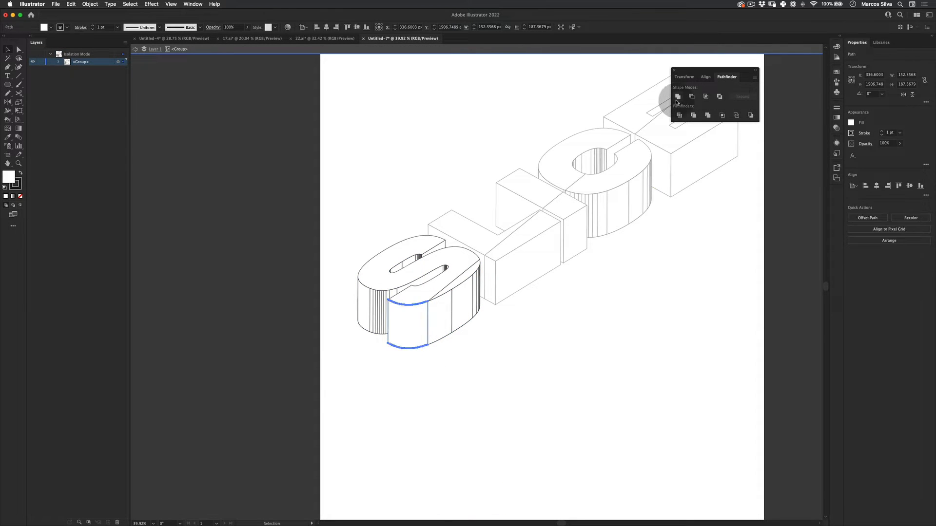
click(360, 303)
click(692, 96)
click(449, 303)
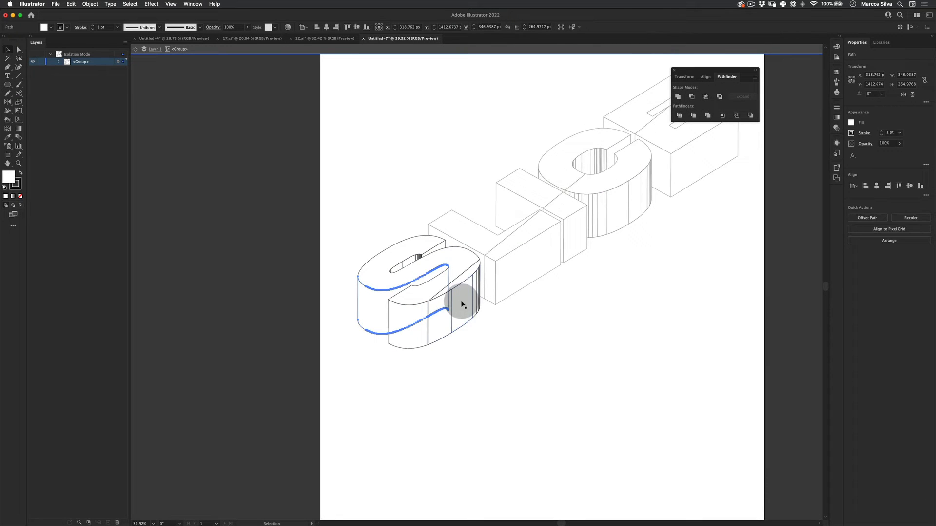
double_click(506, 365)
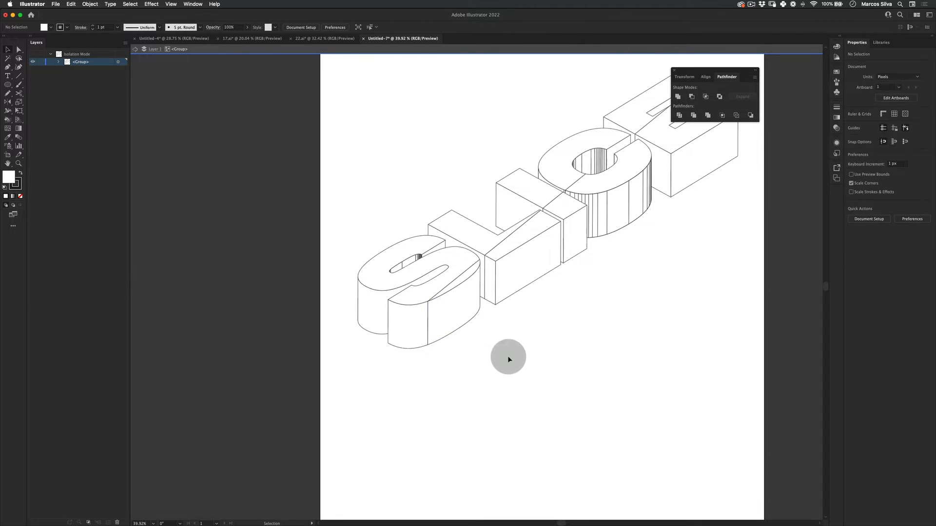
- Isolate the extruded C and unite its outer side strips from the diagonal cut to the right edge into one face
key(space)
drag(478, 299, 324, 325)
key(z)
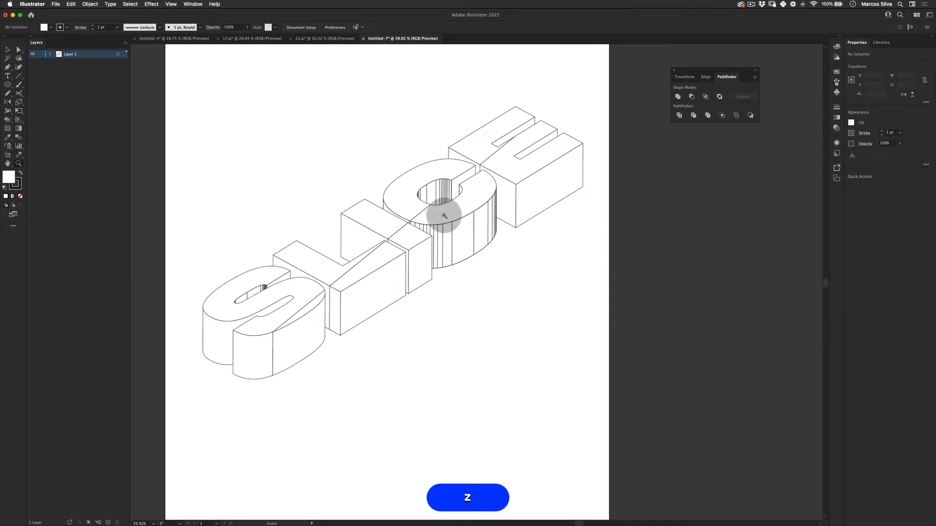
key(v)
click(455, 233)
double_click(449, 236)
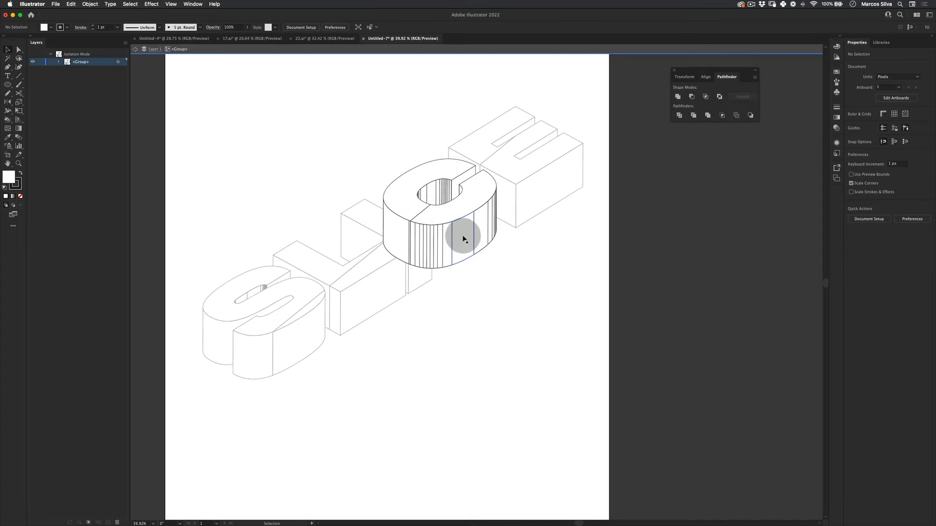
click(464, 236)
click(678, 98)
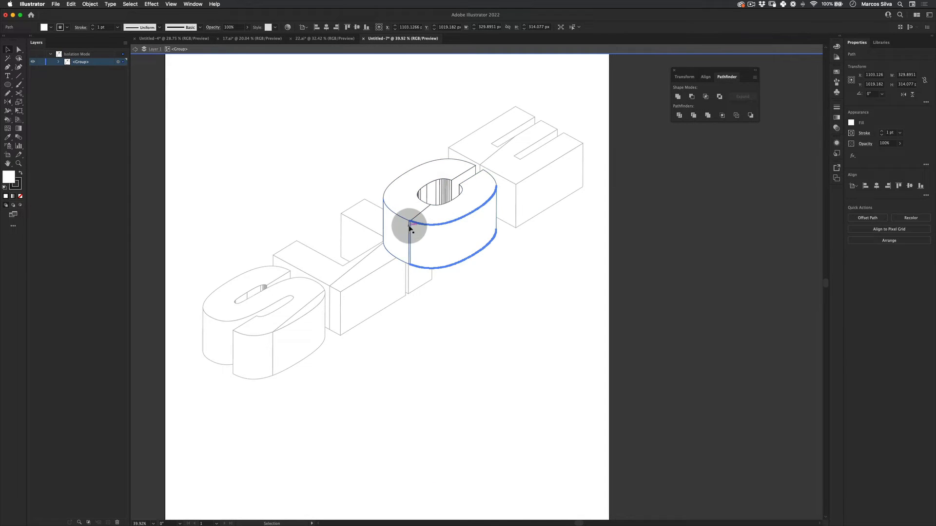
- Unite the C's outer side left of the diagonal cut with the thin strip beside the cut into one face
key(z)
drag(397, 227, 525, 180)
key(v)
click(397, 235)
shift+click(438, 223)
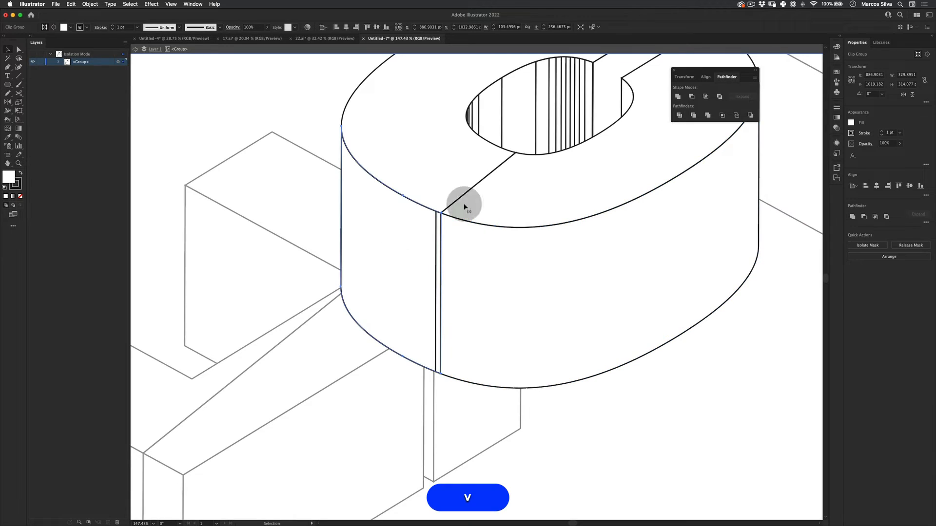
click(678, 97)
- Unite the narrow strips inside the C's hole into a single face and leave isolation
key(z)
drag(465, 227, 326, 272)
key(v)
click(494, 188)
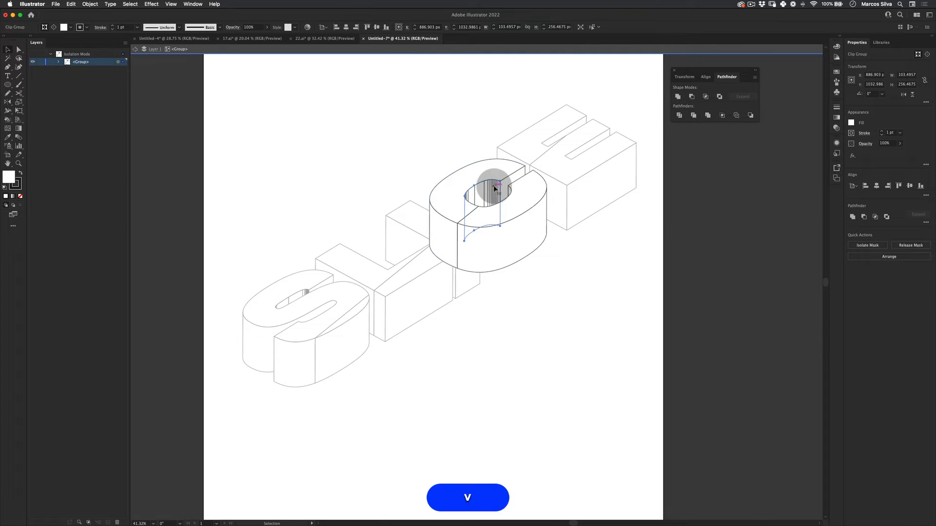
click(678, 97)
key(v)
double_click(555, 271)
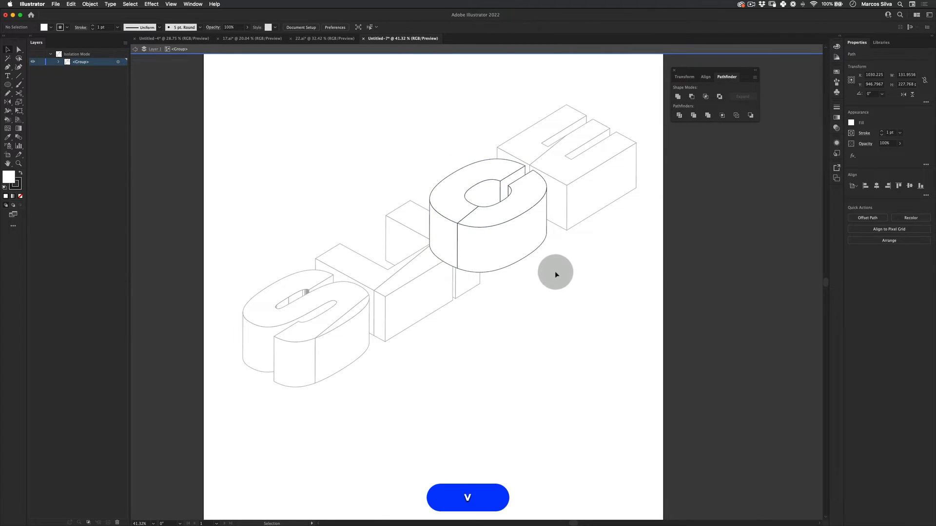
- Isolate the S, clean up the leftover strips inside its upper opening into one face, and leave isolation
key(space)
drag(422, 273, 483, 240)
click(360, 258)
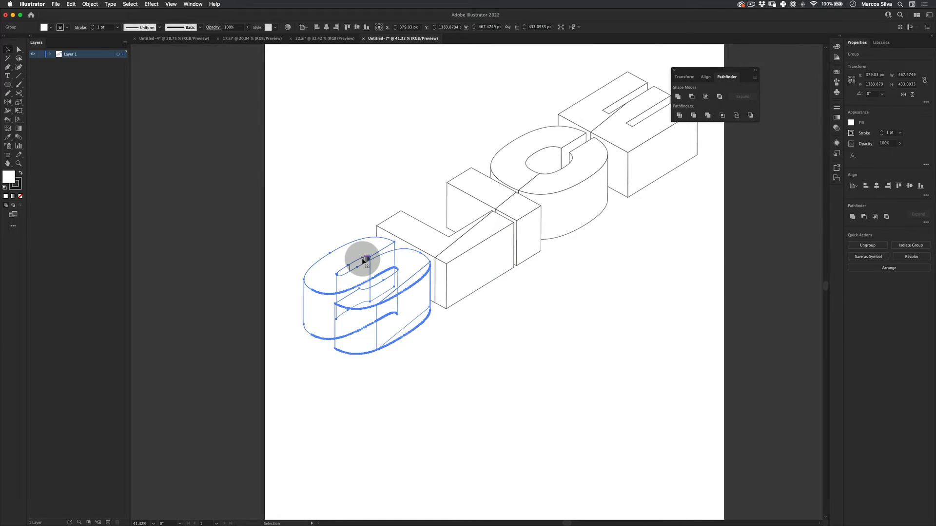
double_click(363, 259)
double_click(364, 259)
double_click(366, 260)
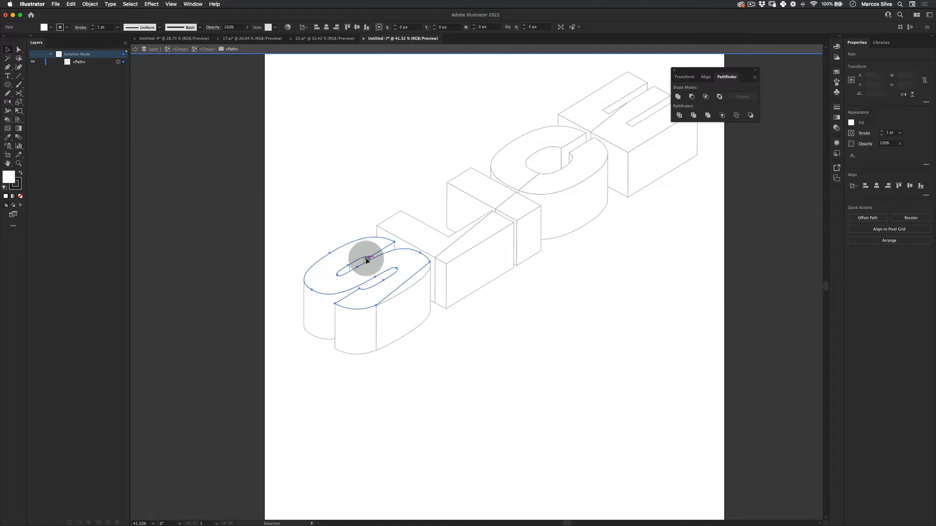
double_click(366, 259)
click(361, 264)
double_click(361, 264)
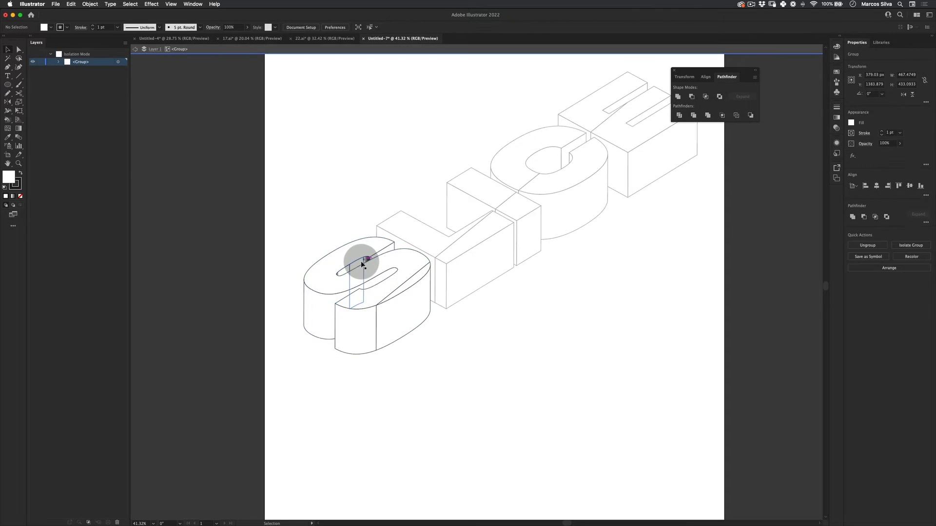
click(363, 265)
double_click(621, 252)
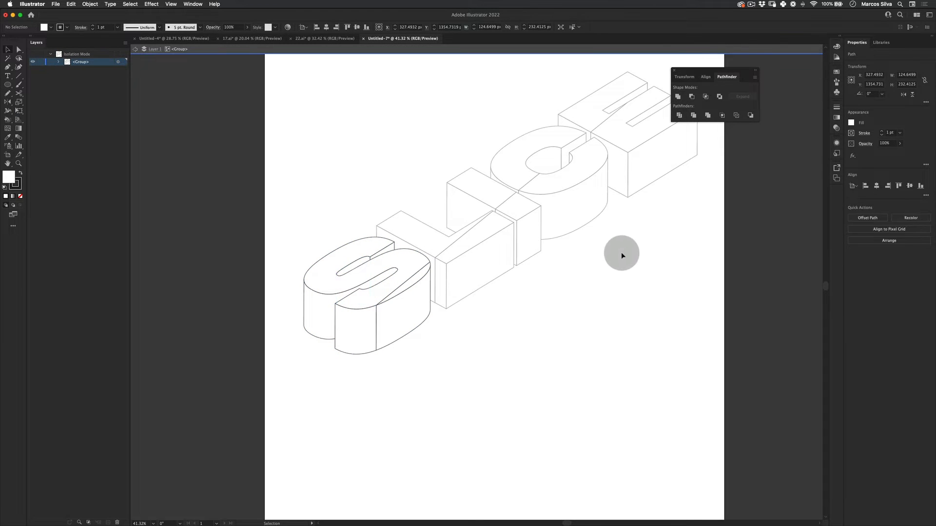
- Isolate the S and move the top and side faces of its lower-right slice down and to the right, then leave isolation
key(z)
drag(586, 181, 480, 218)
key(space)
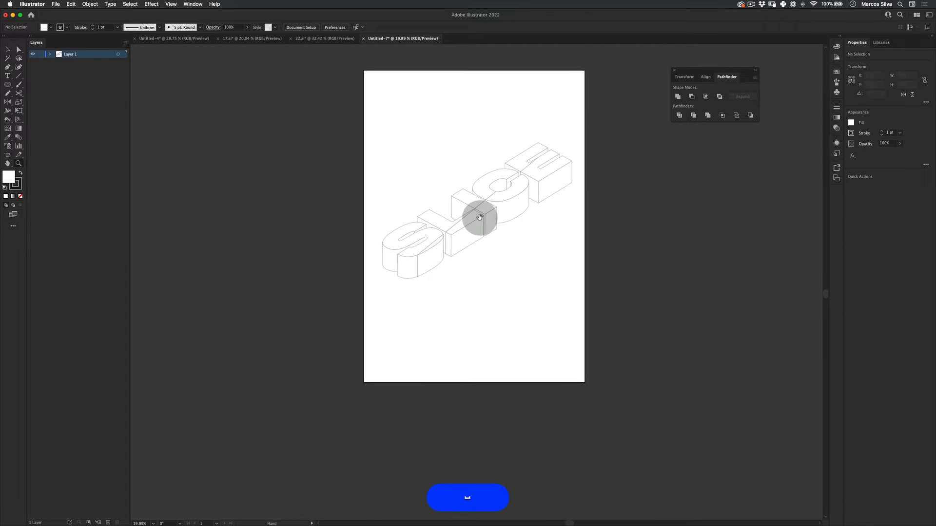
click(487, 216)
key(v)
click(417, 259)
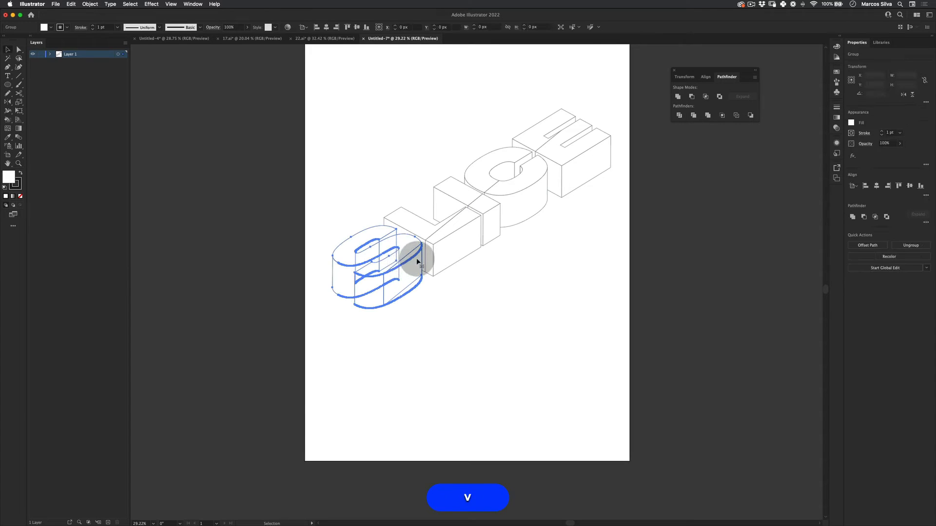
key(z)
drag(407, 263, 428, 252)
double_click(411, 257)
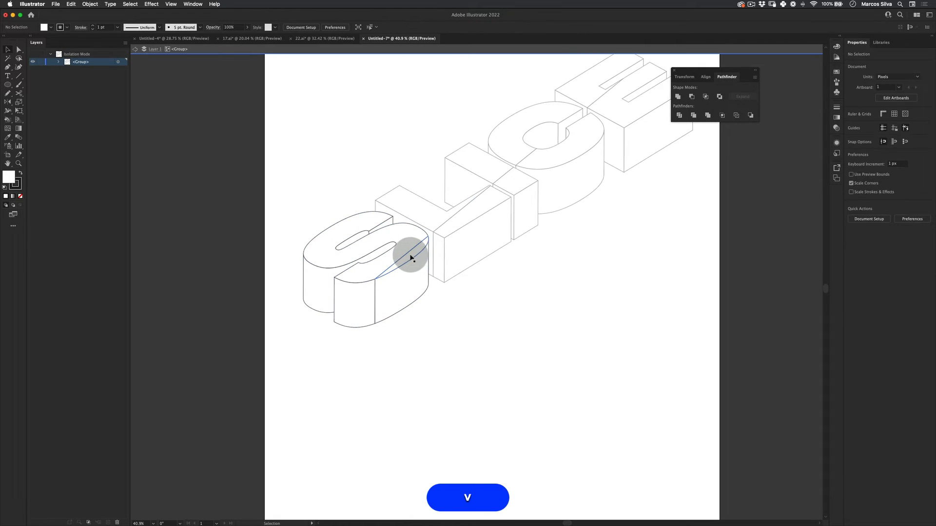
shift+click(410, 246)
shift+click(411, 279)
drag(410, 279, 423, 288)
double_click(478, 243)
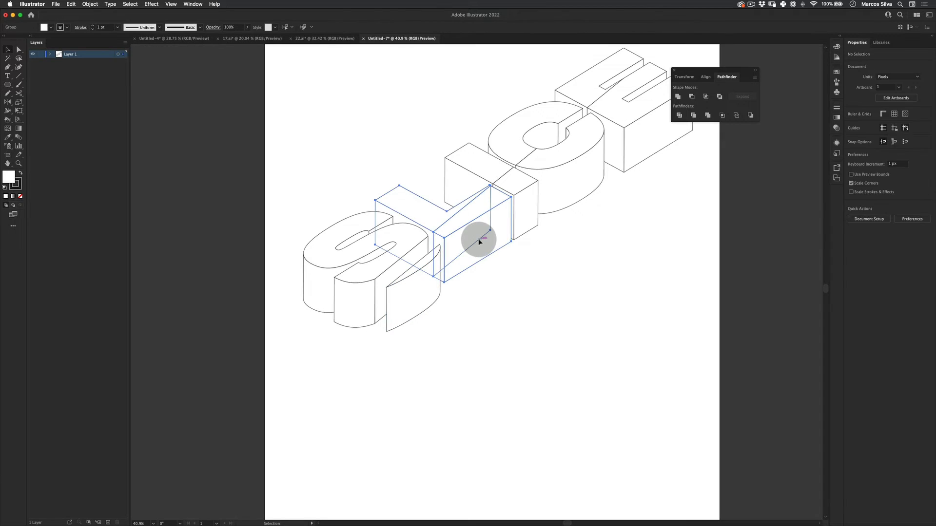
- Isolate the L, move its front slice with its side faces down and to the right, and leave isolation
double_click(480, 242)
click(483, 241)
shift+click(441, 241)
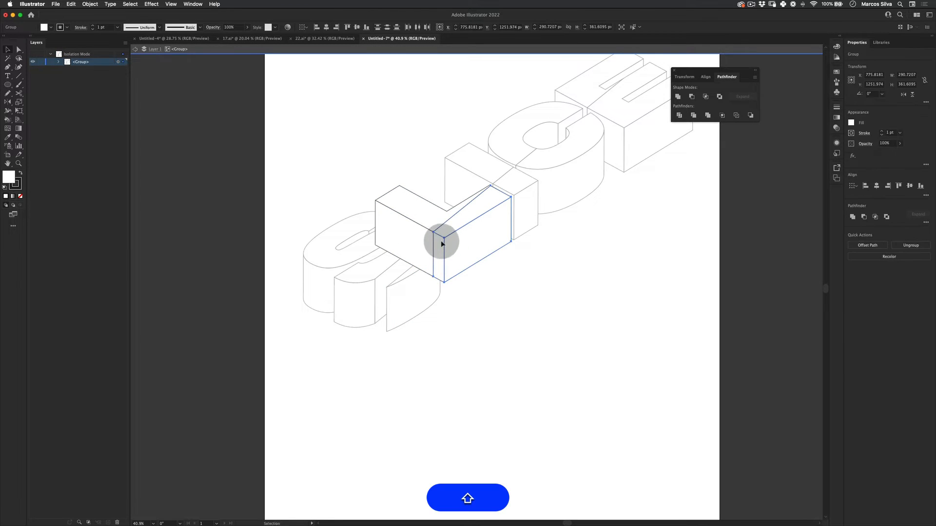
drag(495, 251, 488, 251)
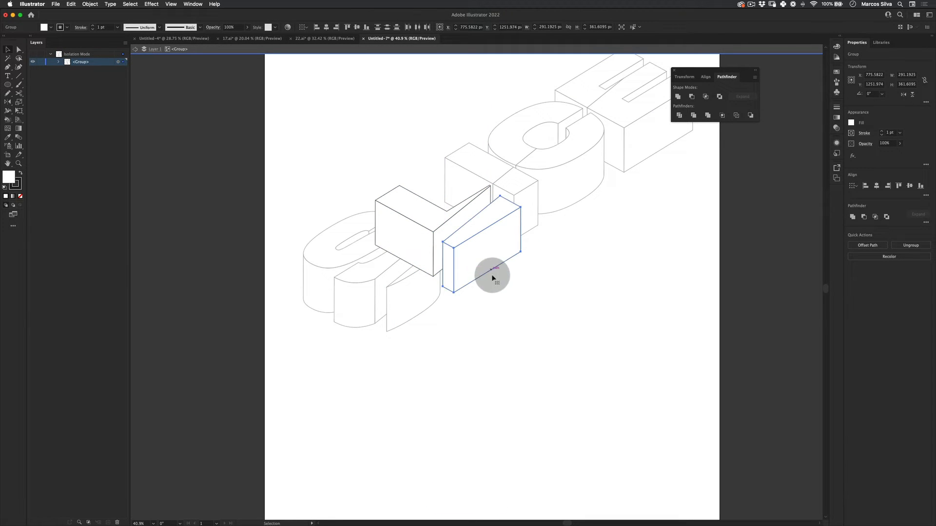
key(v)
double_click(497, 291)
- Isolate the I, shift the top and side faces of its front slice down and to the right, and leave isolation
double_click(532, 195)
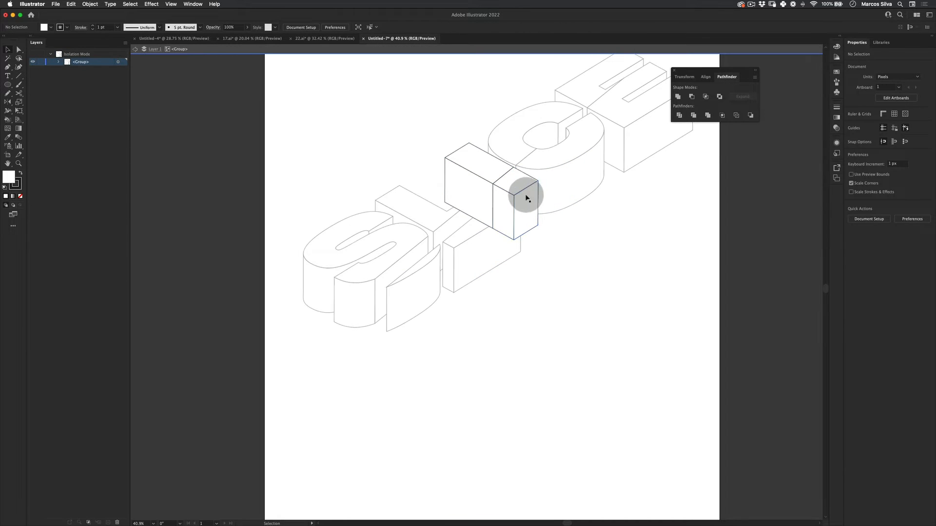
click(501, 198)
shift+click(518, 181)
shift+click(537, 199)
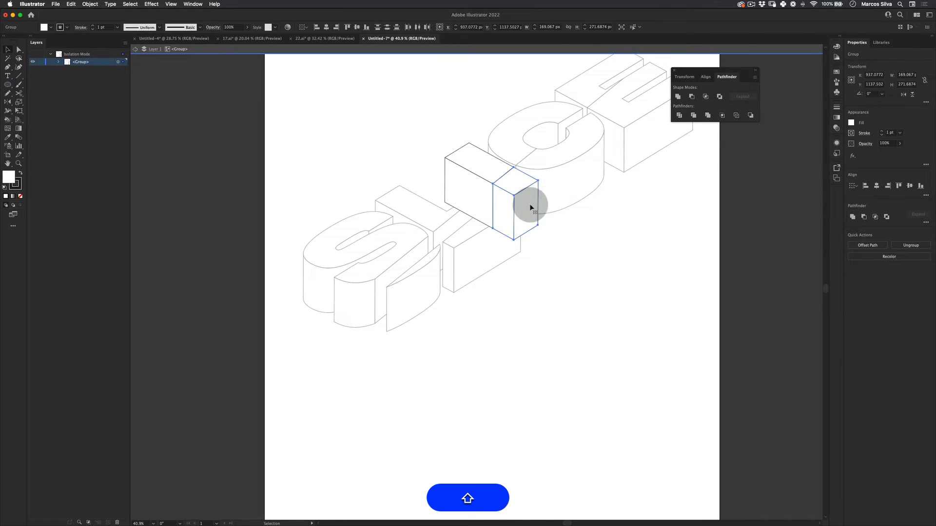
drag(531, 205, 551, 213)
double_click(578, 219)
- Isolate the C, move its front slice with the inner and outer side faces down and to the right, and leave isolation
key(space)
drag(590, 181, 516, 209)
key(v)
double_click(512, 203)
click(512, 203)
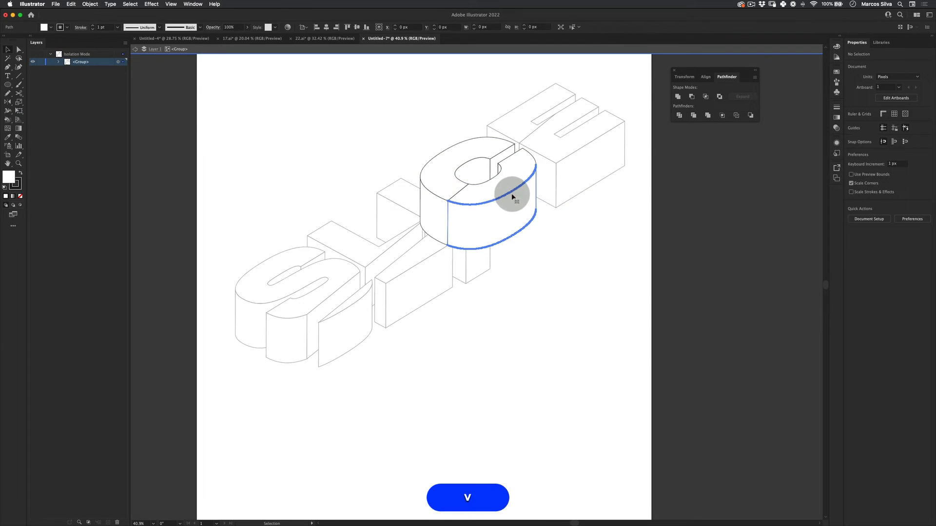
shift+click(499, 167)
drag(532, 217, 531, 215)
double_click(567, 227)
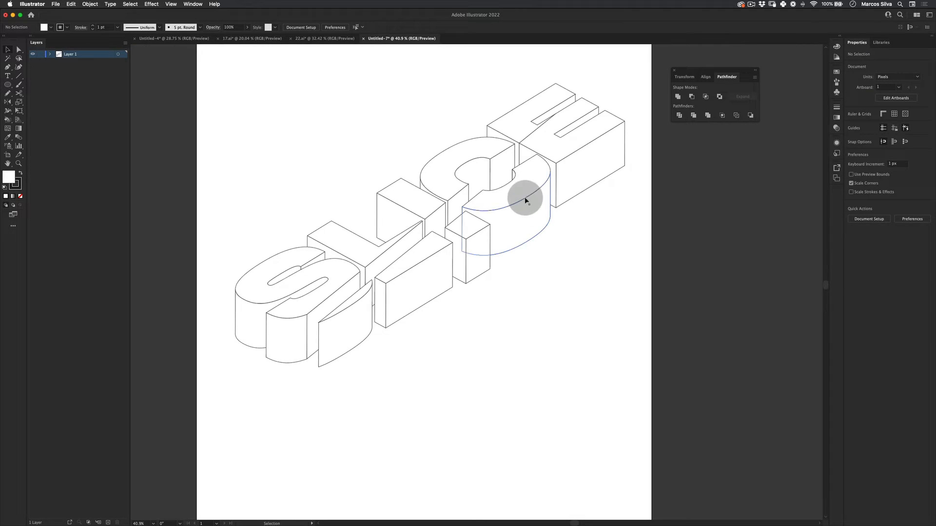
- Isolate the E, move its front slice with the attached side faces down and to the right, and leave isolation
double_click(537, 156)
shift+click(580, 167)
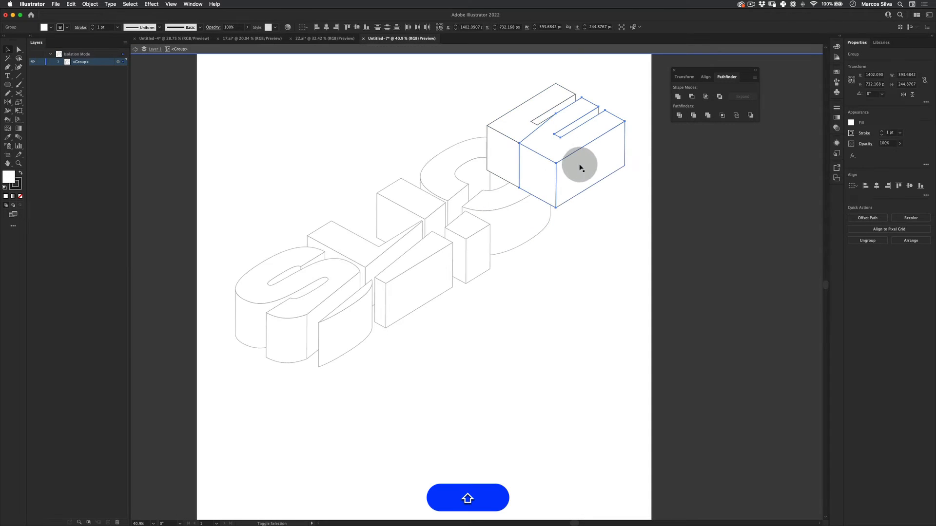
drag(569, 166, 579, 168)
key(v)
double_click(579, 229)
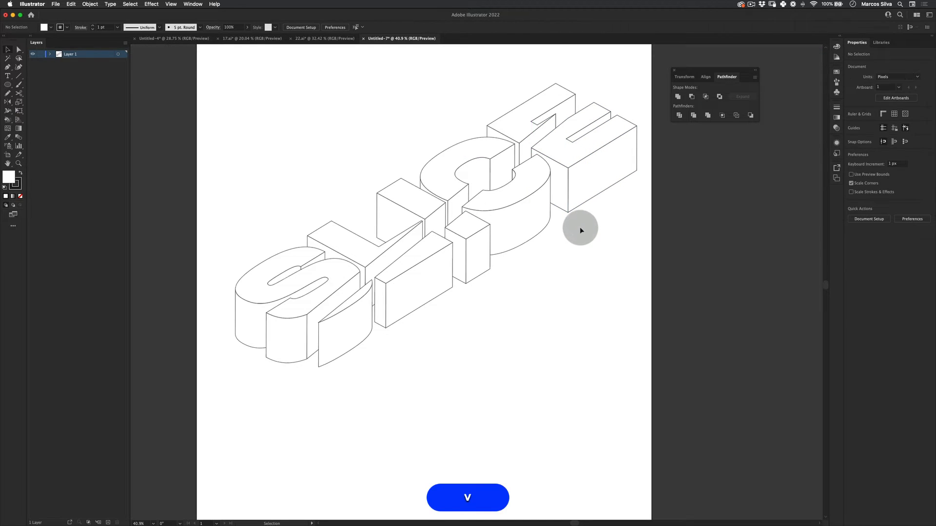
- Select all the sliced letters, move them slightly left and down to centre the word across the artboard, and deselect
key(z)
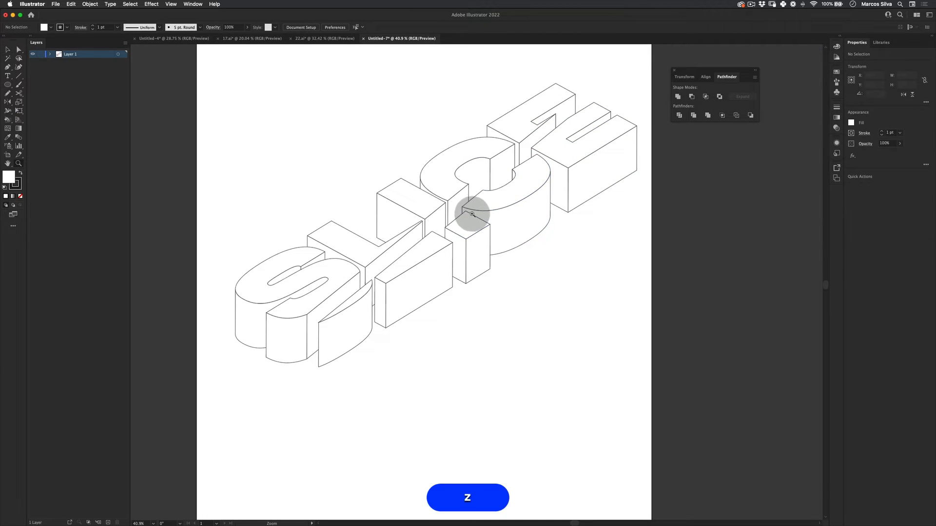
drag(466, 209, 424, 233)
key(v)
drag(610, 111, 269, 375)
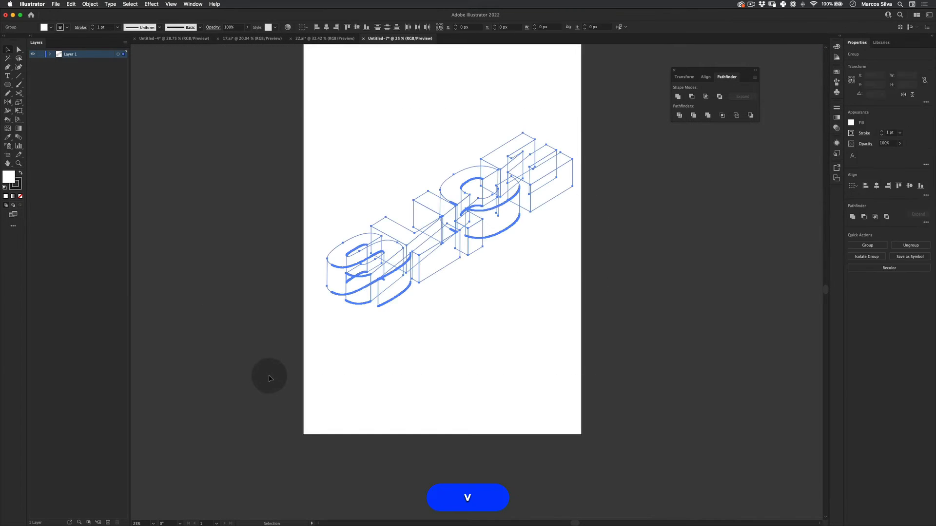
key(v)
drag(492, 210, 328, 272)
click(468, 292)
key(z)
key(v)
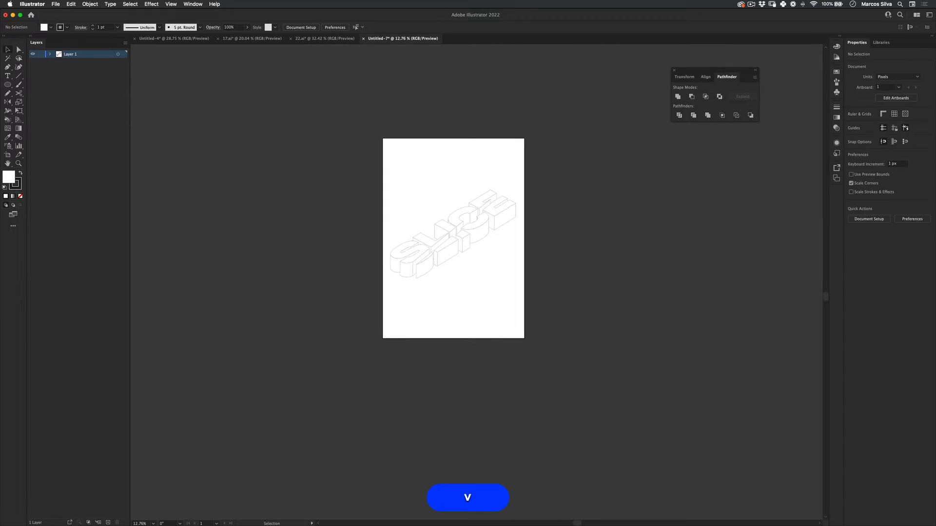
key(super+a)
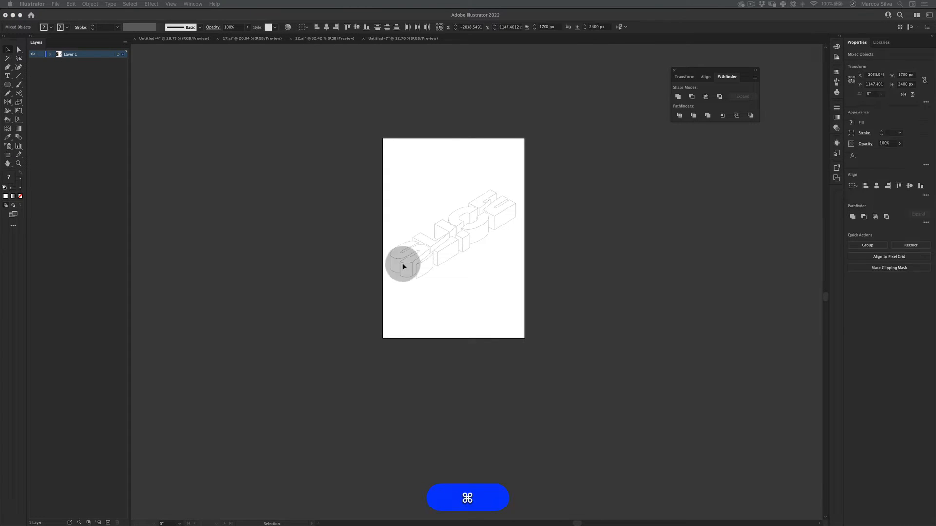
click(298, 180)
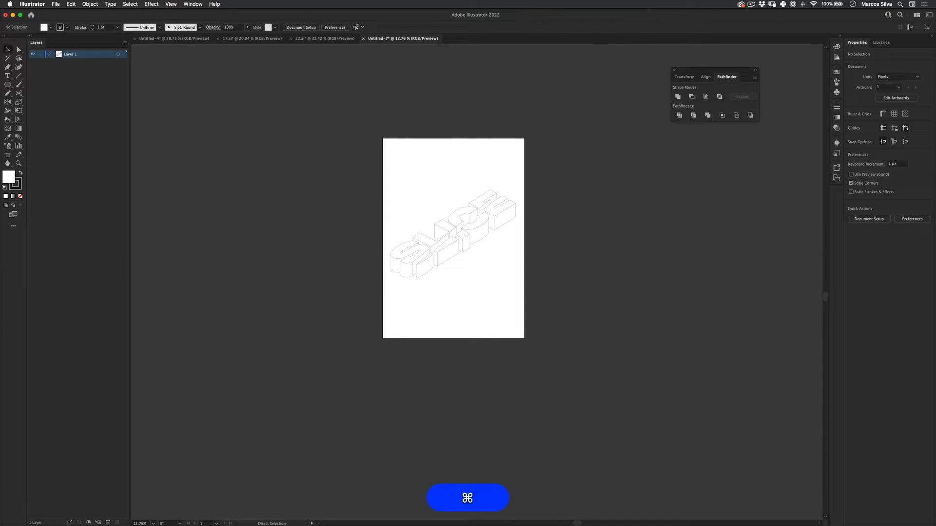
- Open the Pop Art swatch library from the Art History collection and place it beside the artboard
key(z)
click(450, 227)
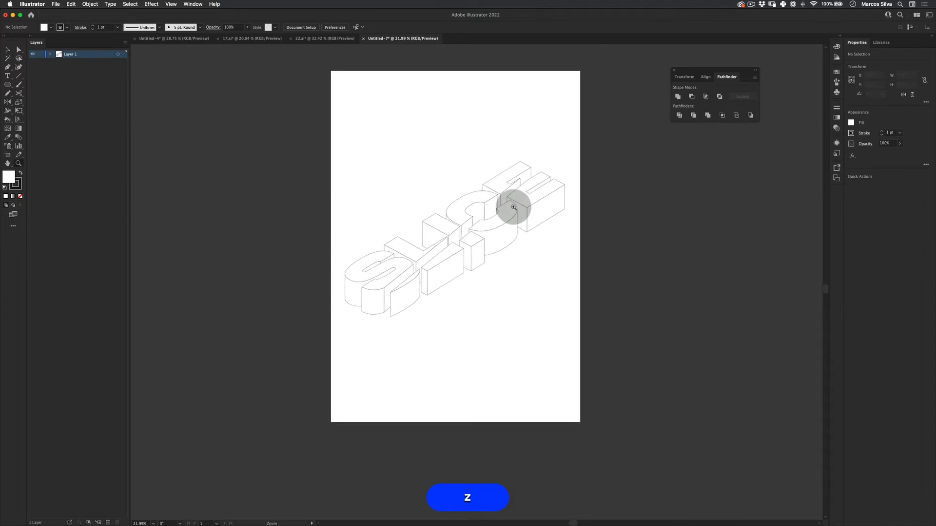
scroll(359, 244, up, 1)
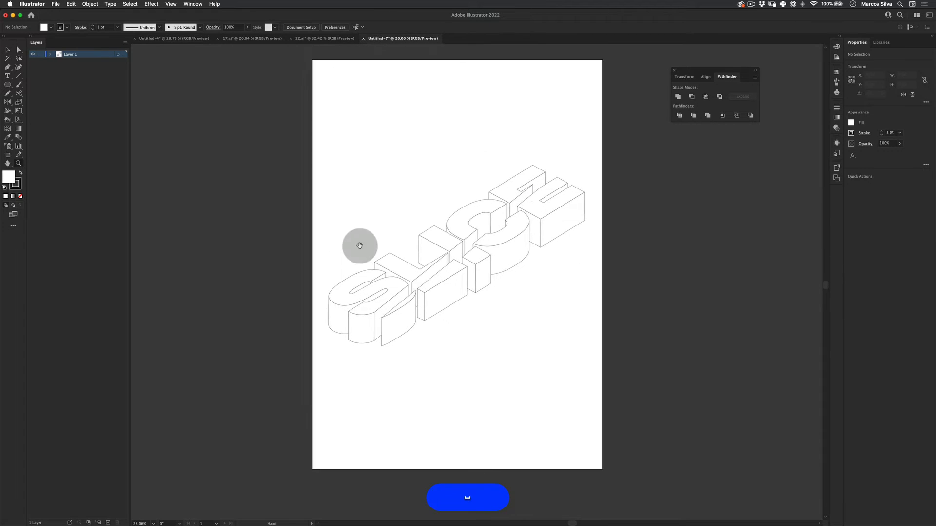
click(193, 3)
mouse_move(280, 361)
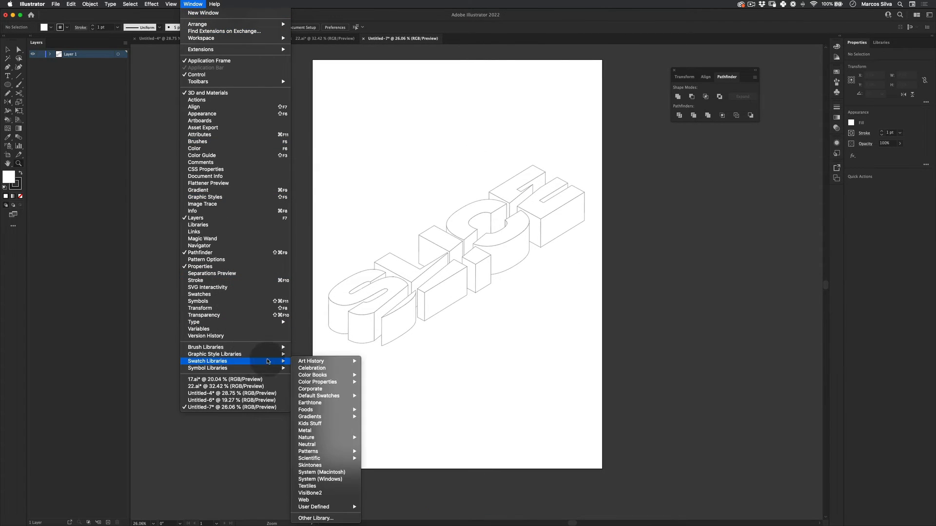
mouse_move(314, 362)
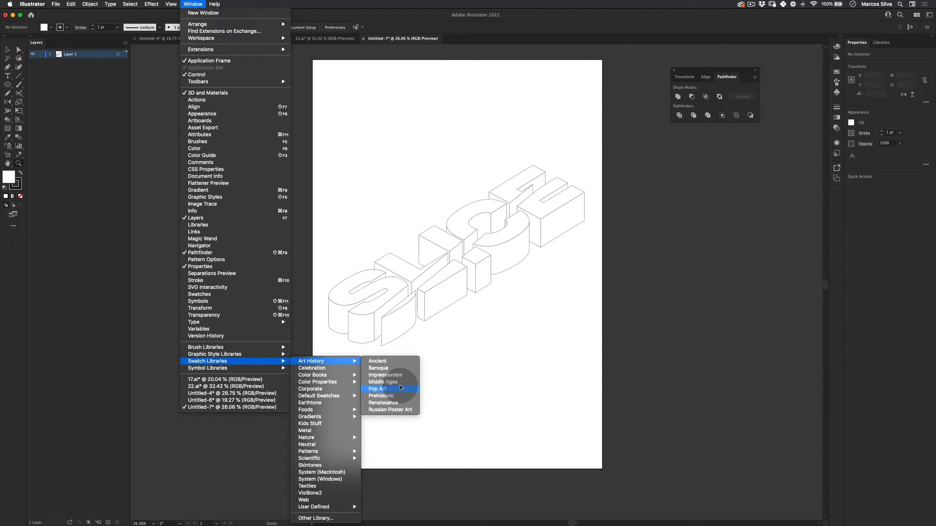
click(400, 388)
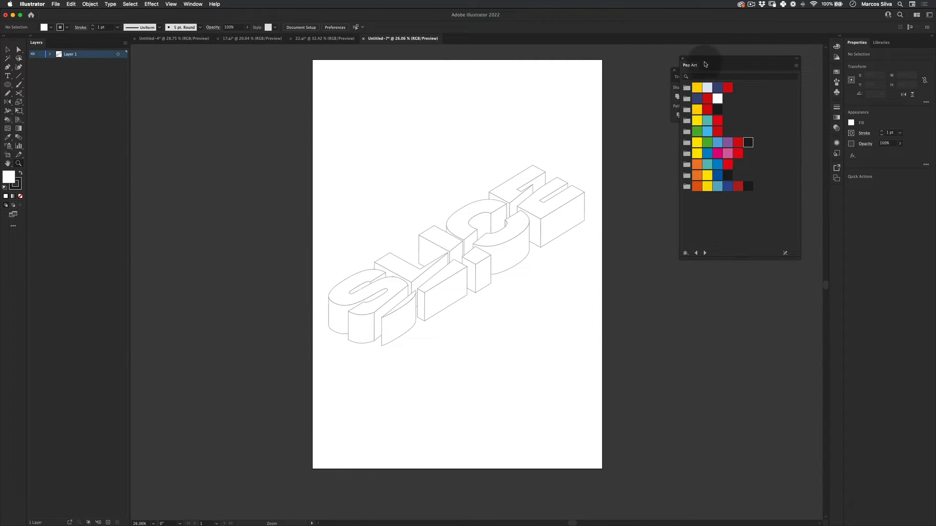
drag(725, 59, 701, 116)
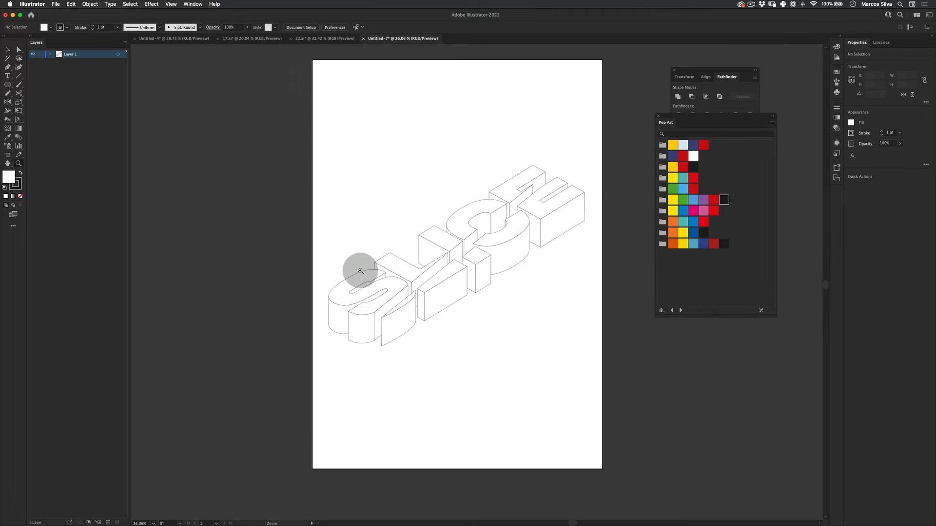
key(z)
click(376, 279)
key(v)
click(382, 287)
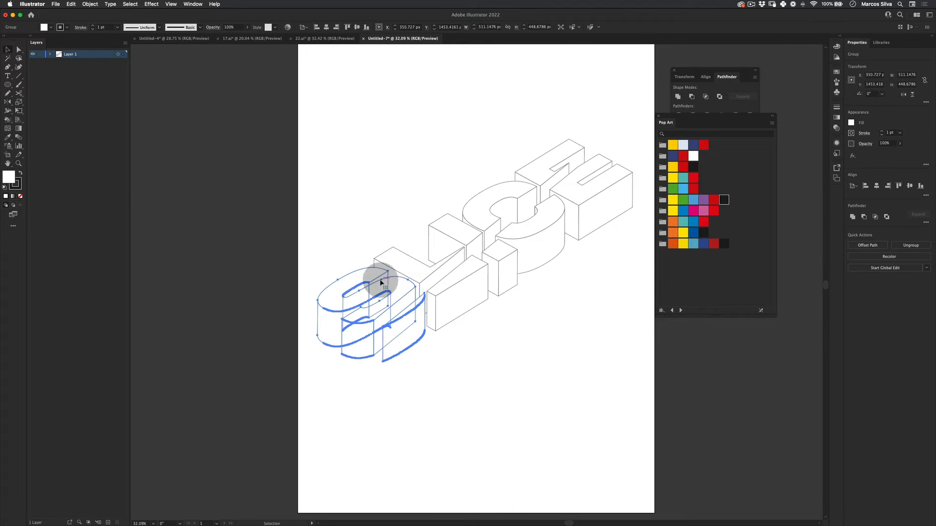
double_click(382, 285)
double_click(416, 339)
- Select all five sliced letters, ungroup them so the faces can be picked individually, and deselect
click(389, 293)
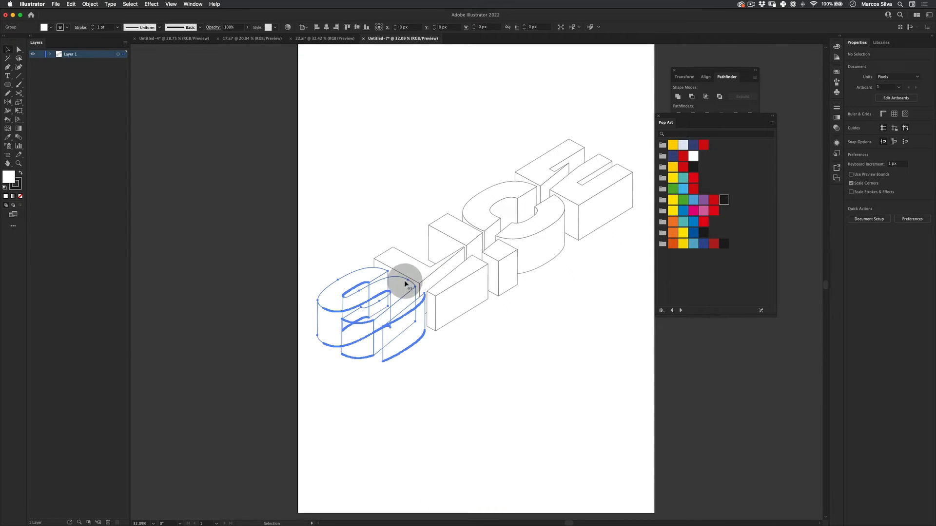
shift+click(425, 273)
shift+click(469, 234)
shift+click(487, 216)
shift+click(542, 180)
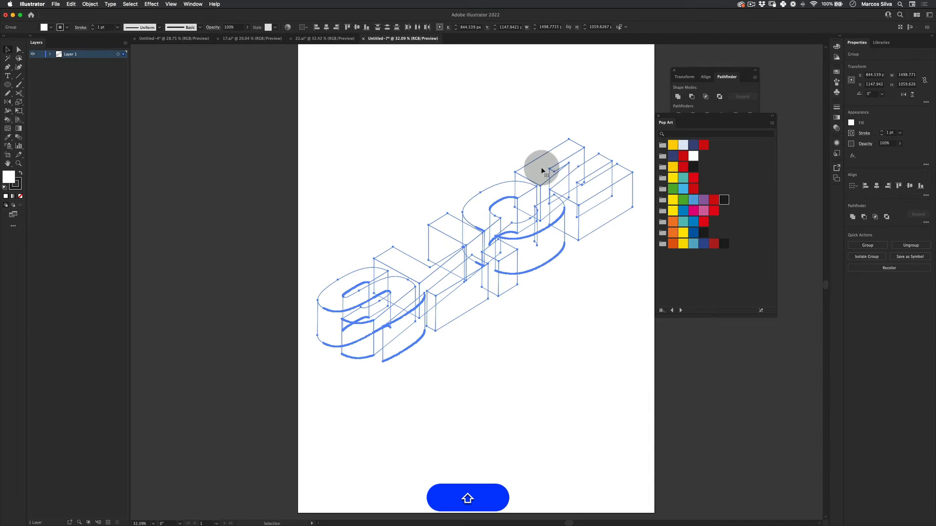
right_click(542, 168)
click(481, 401)
- Select the top faces of all five letters and their cut slices and fill them with the yellow Pop Art swatch
click(359, 274)
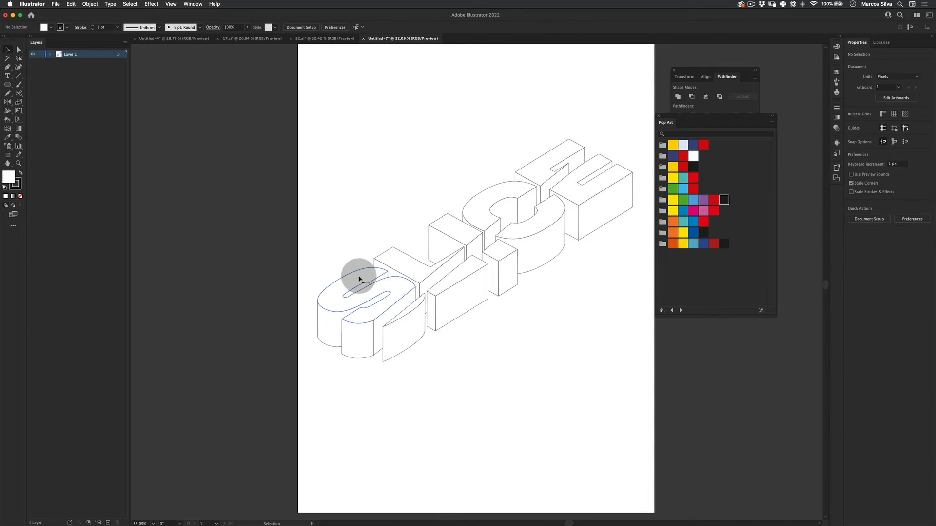
shift+click(415, 307)
shift+click(412, 272)
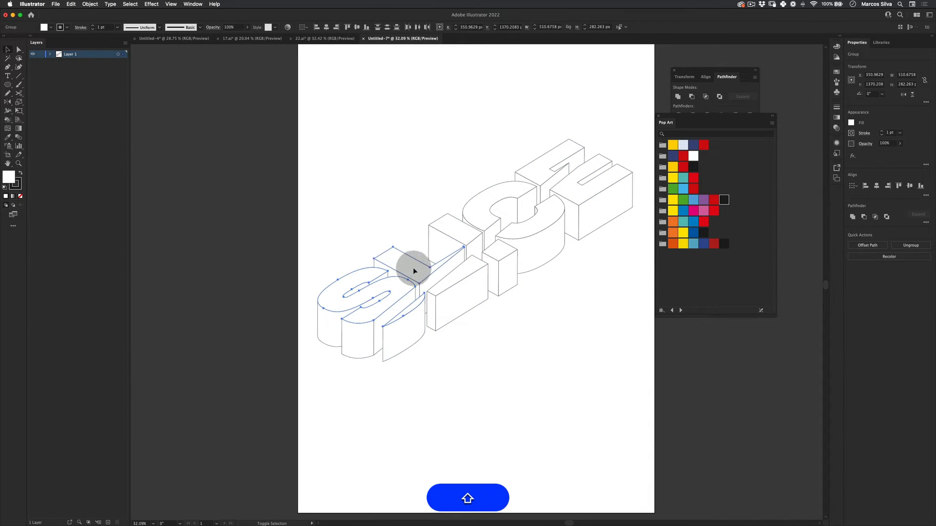
shift+click(457, 273)
shift+click(455, 231)
shift+click(499, 247)
shift+click(478, 207)
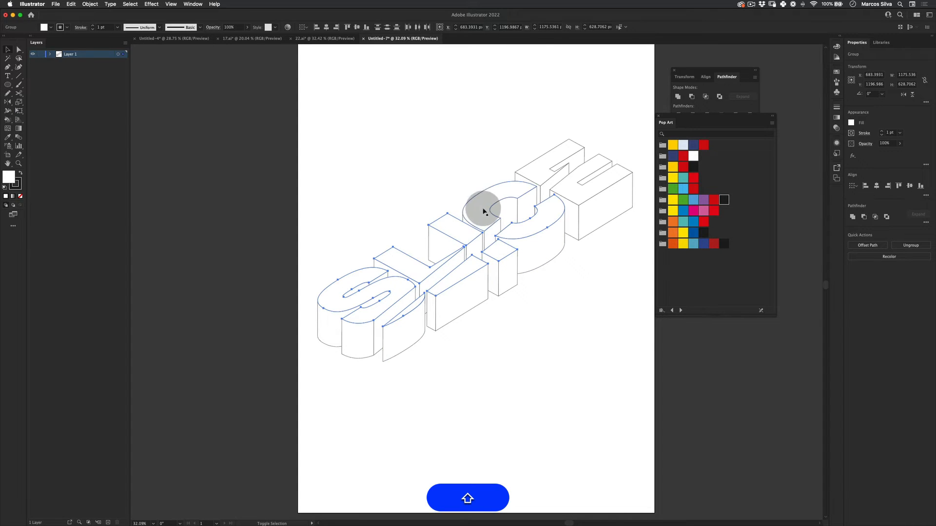
shift+click(574, 183)
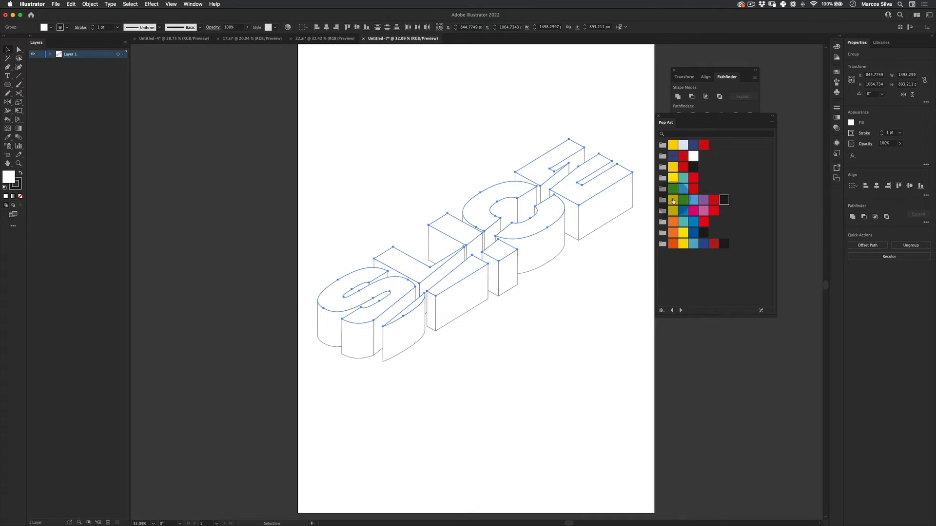
click(672, 200)
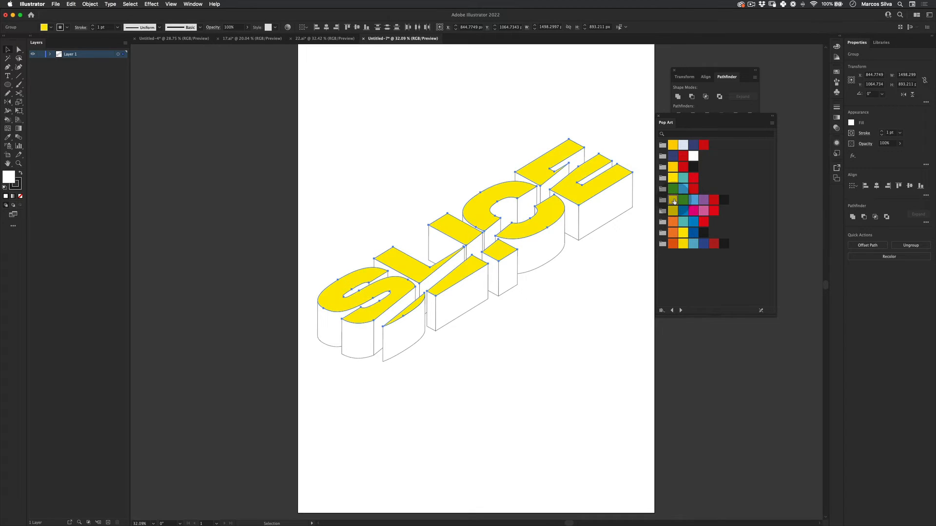
- Select the outer and inner side faces of the S and fill them with the orange Pop Art swatch
click(389, 348)
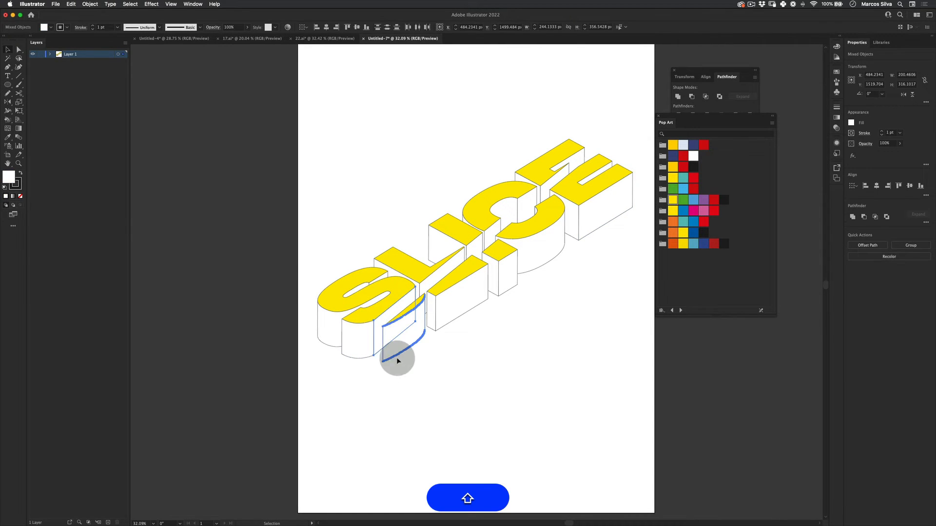
shift+click(349, 336)
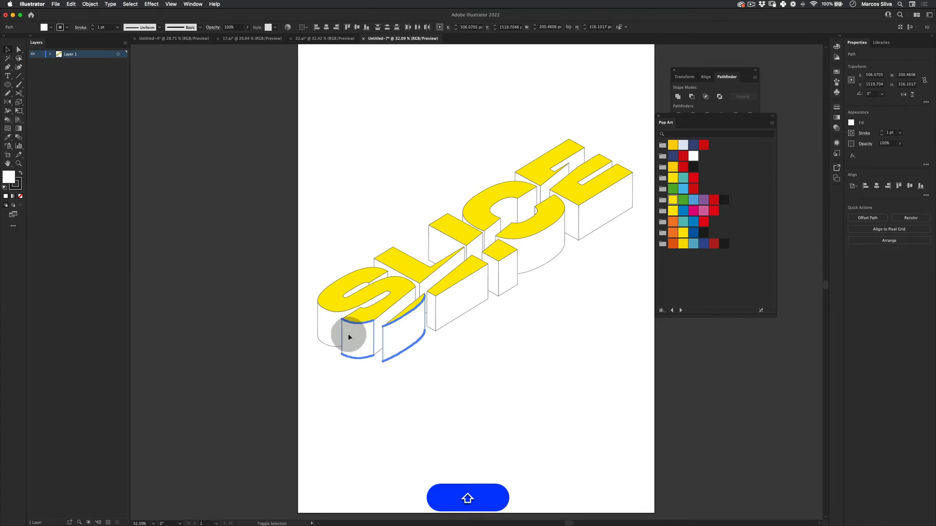
shift+click(355, 300)
shift+click(358, 290)
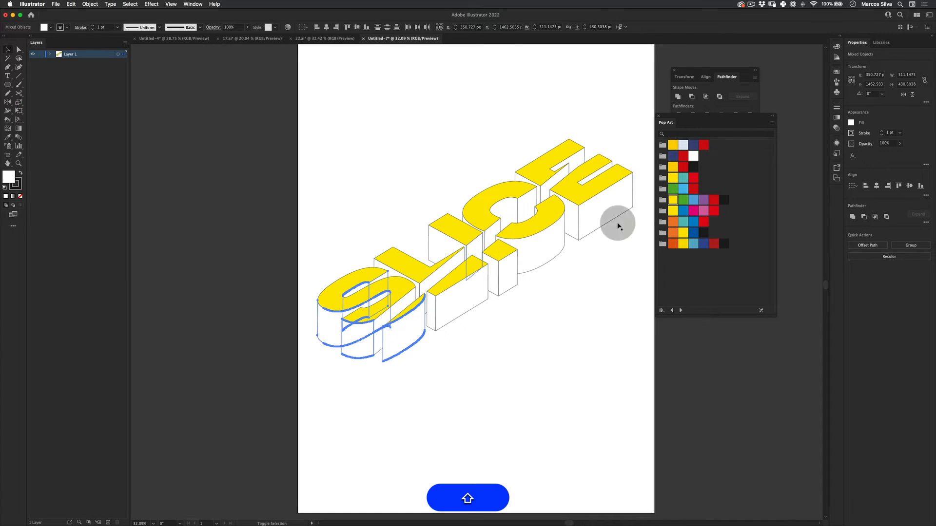
click(673, 222)
click(454, 295)
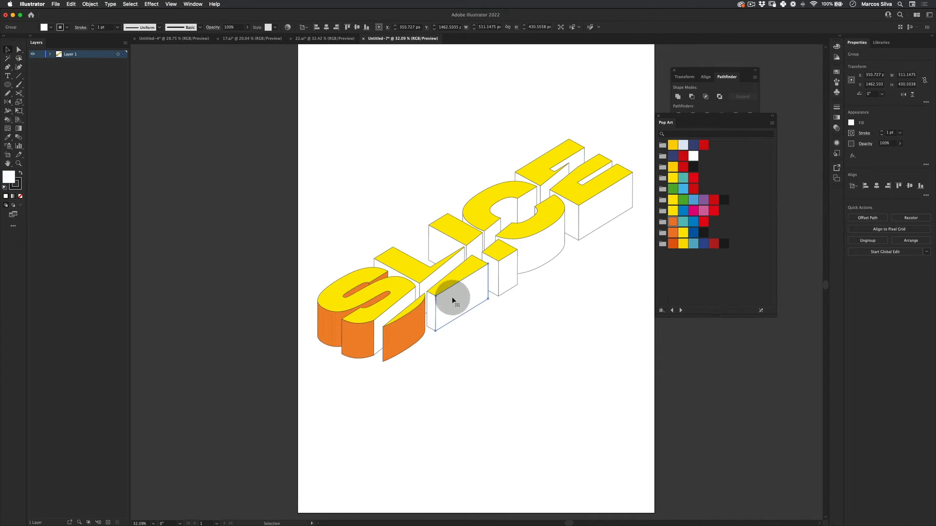
shift+click(396, 275)
double_click(509, 272)
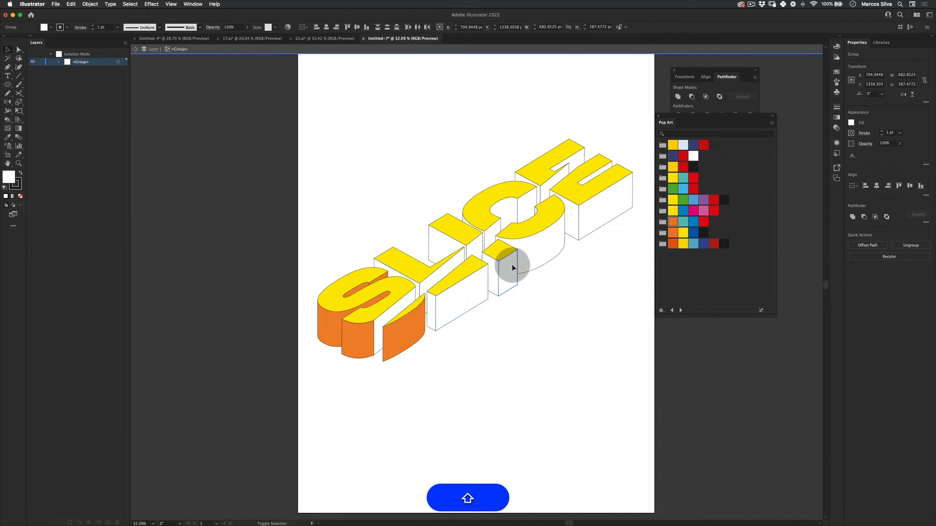
double_click(496, 303)
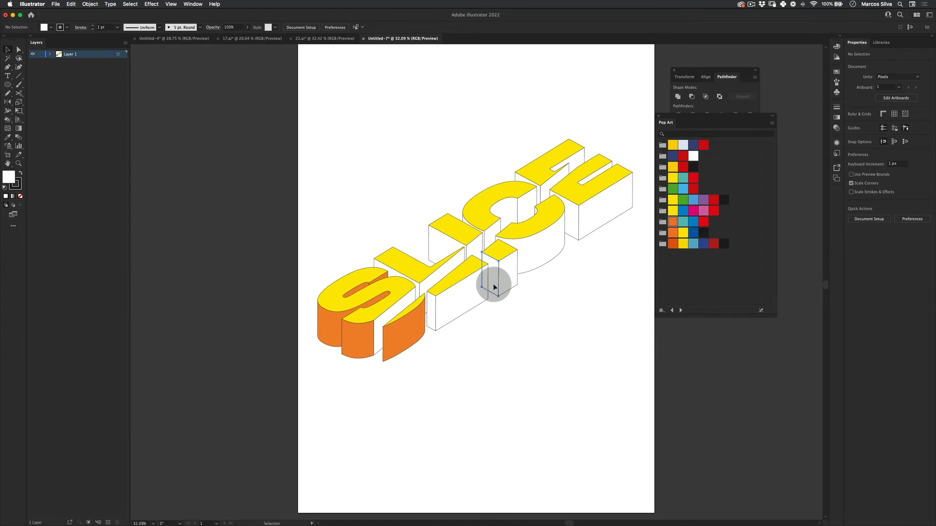
- Select the extruded side faces of the L, I, C and E, fill them with the same orange, and deselect
click(493, 286)
shift+click(503, 285)
shift+click(442, 303)
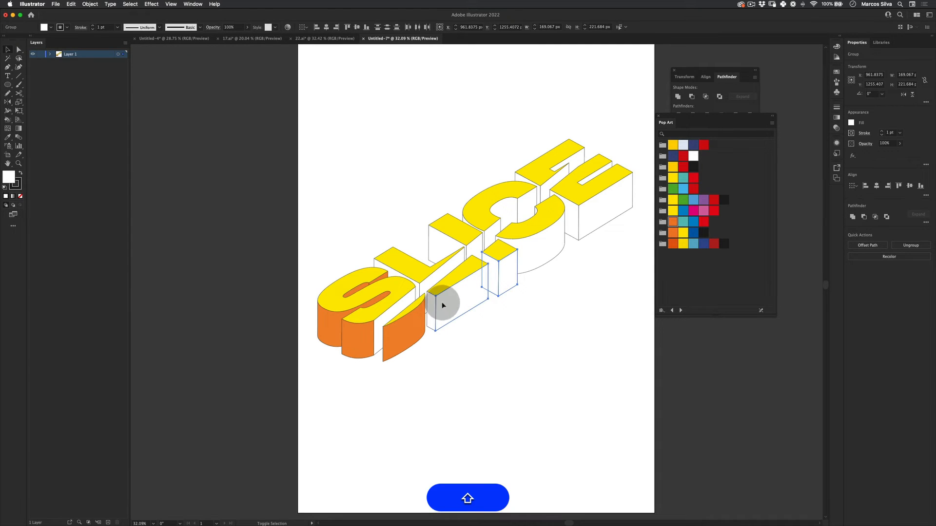
shift+click(394, 274)
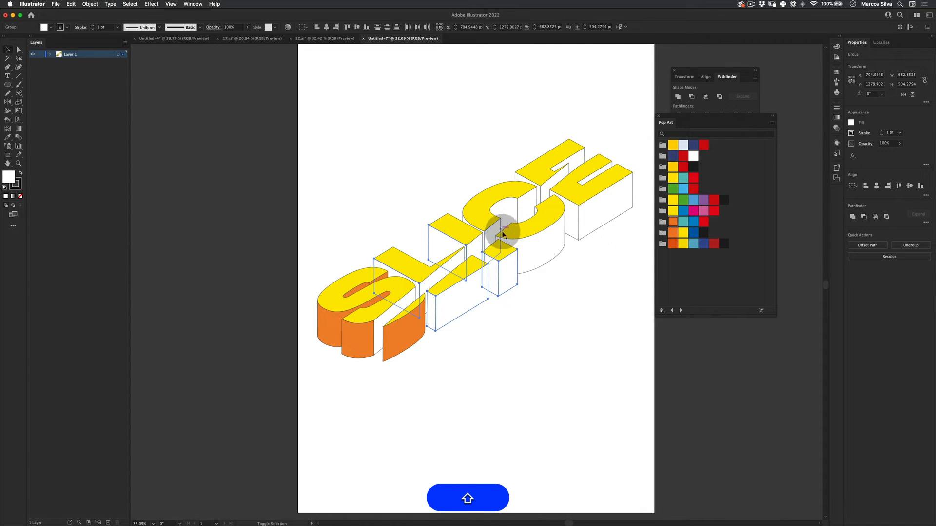
shift+click(528, 246)
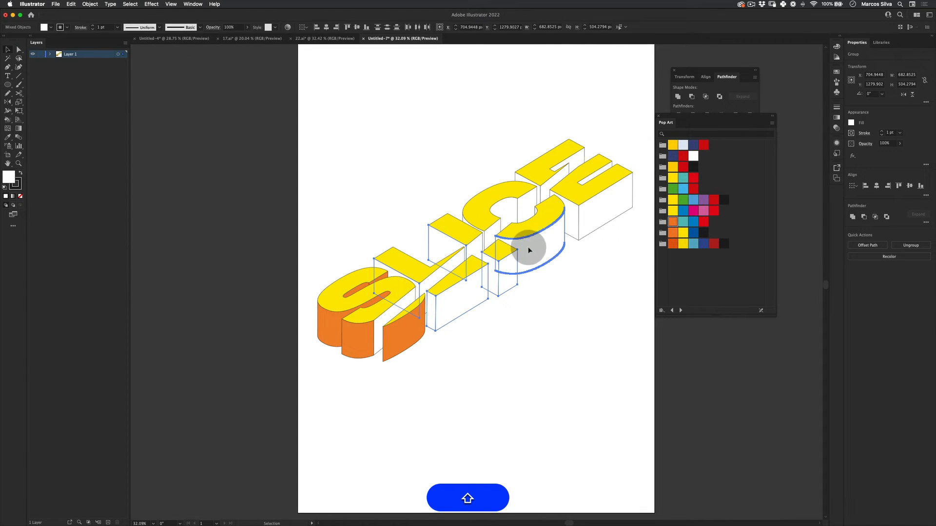
shift+click(503, 208)
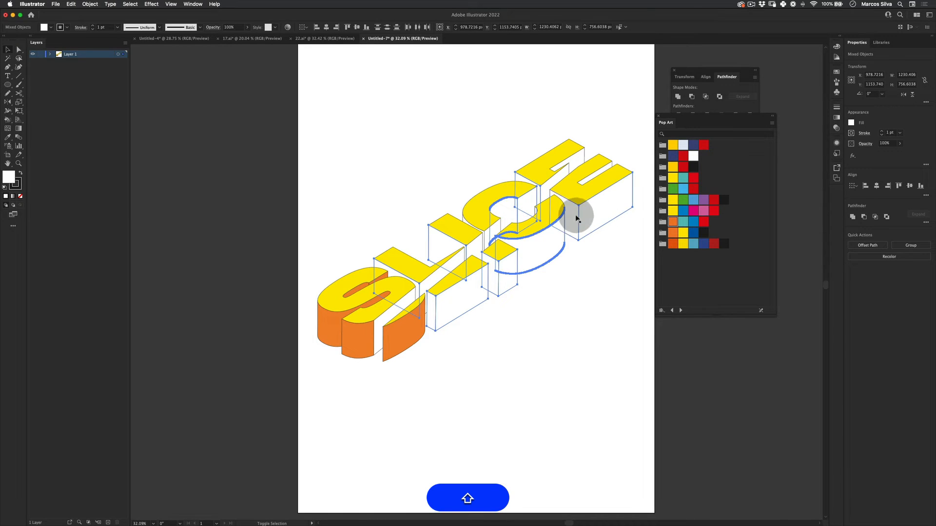
shift+click(608, 166)
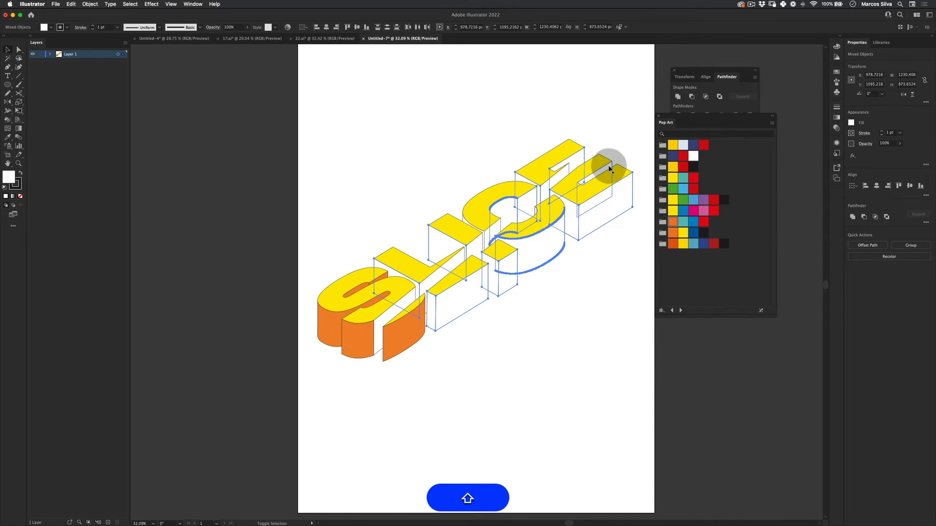
click(673, 222)
click(558, 320)
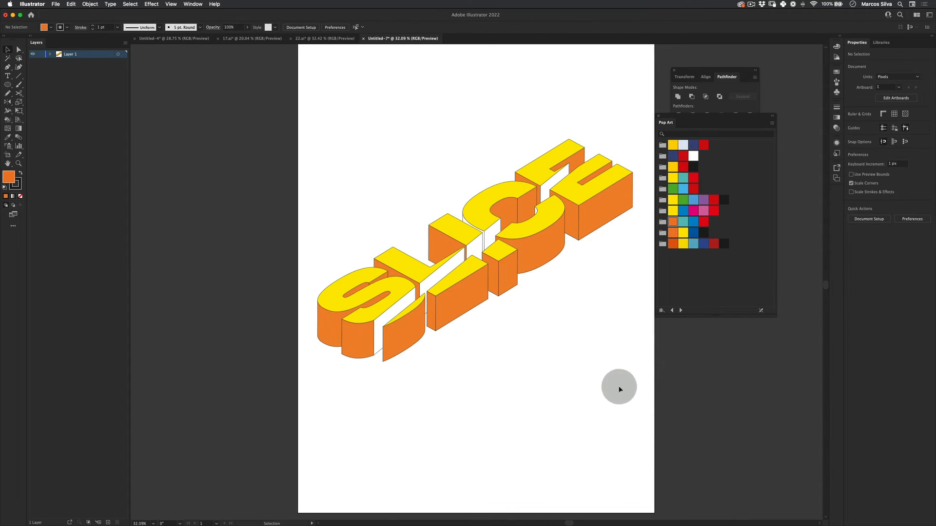
- Select the narrow side face at the C's inner edge, sample the orange from a neighbouring side face, and deselect
click(535, 210)
key(i)
click(555, 237)
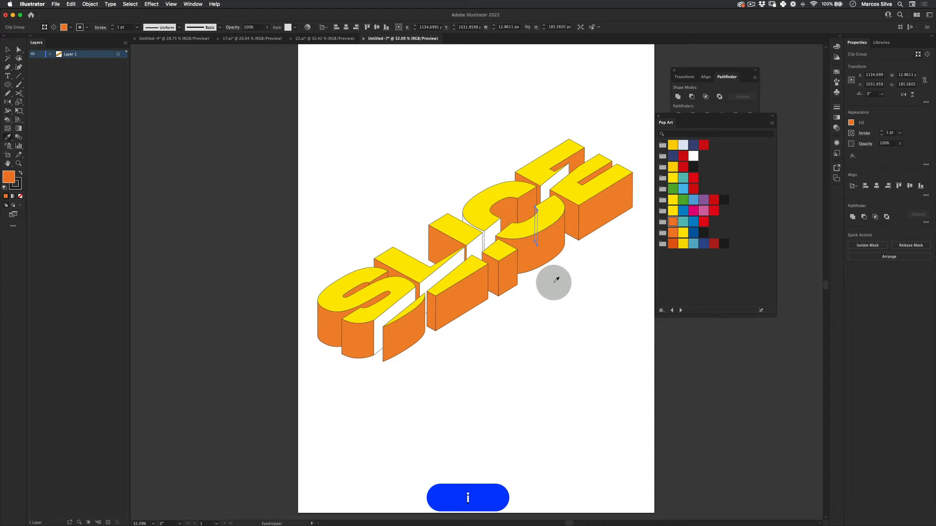
key(v)
click(518, 336)
- Select the white cut faces along the diagonal slice of all the letters, fill them with the blue swatch, and deselect
click(397, 303)
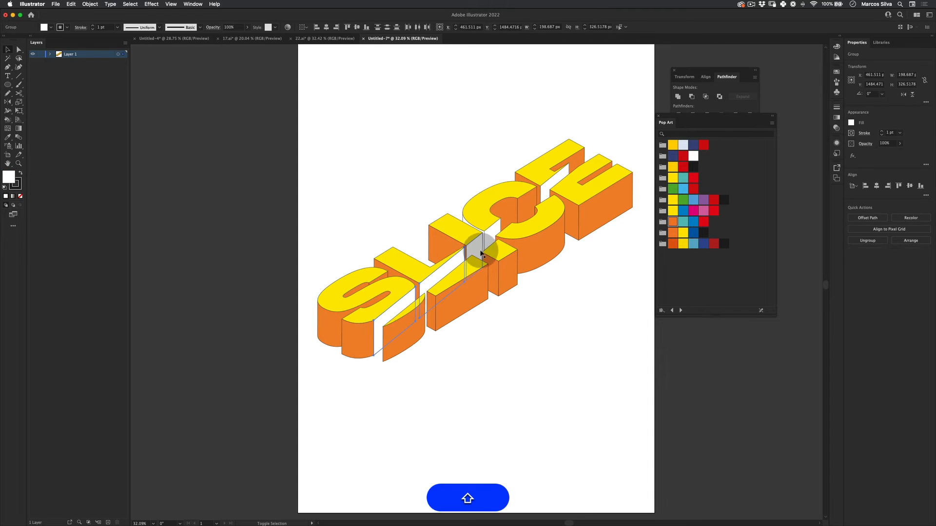
shift+click(495, 236)
shift+click(520, 220)
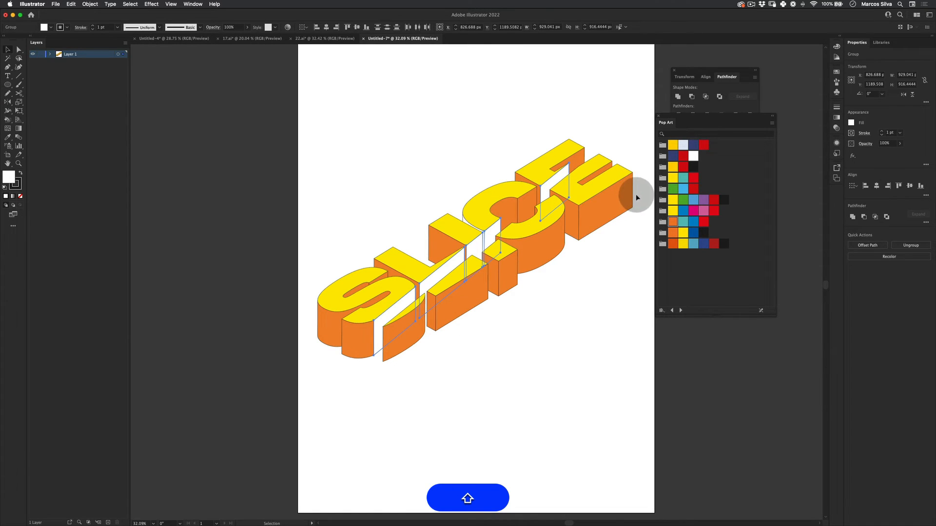
click(682, 210)
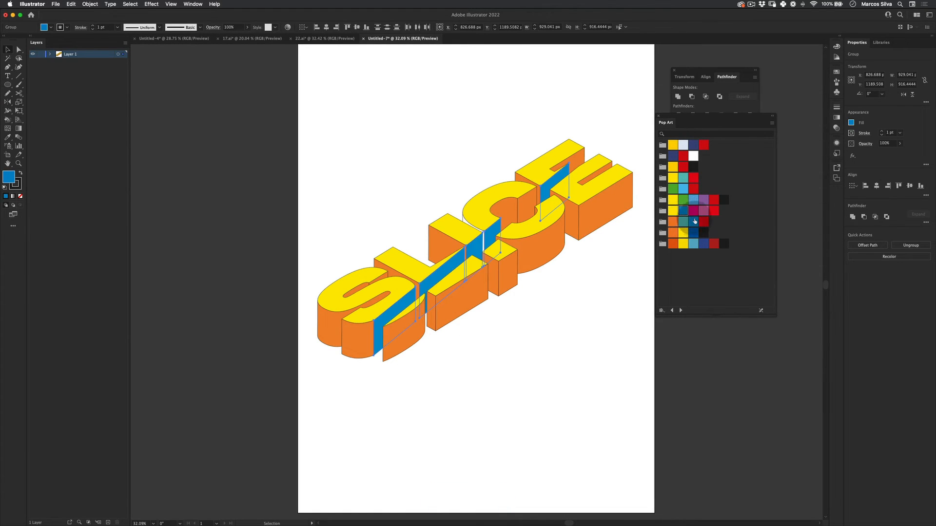
key(v)
click(589, 335)
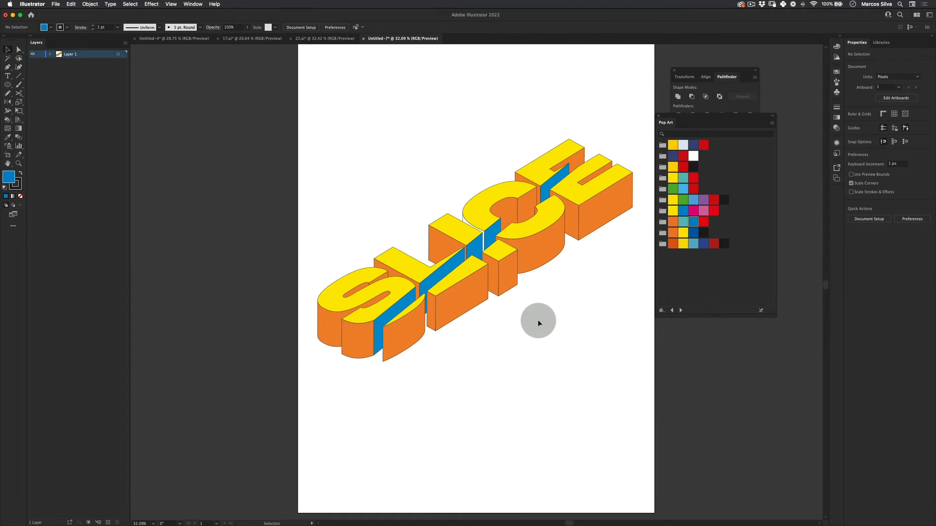
- Fill the remaining white side face of the C with the orange swatch and deselect
click(464, 220)
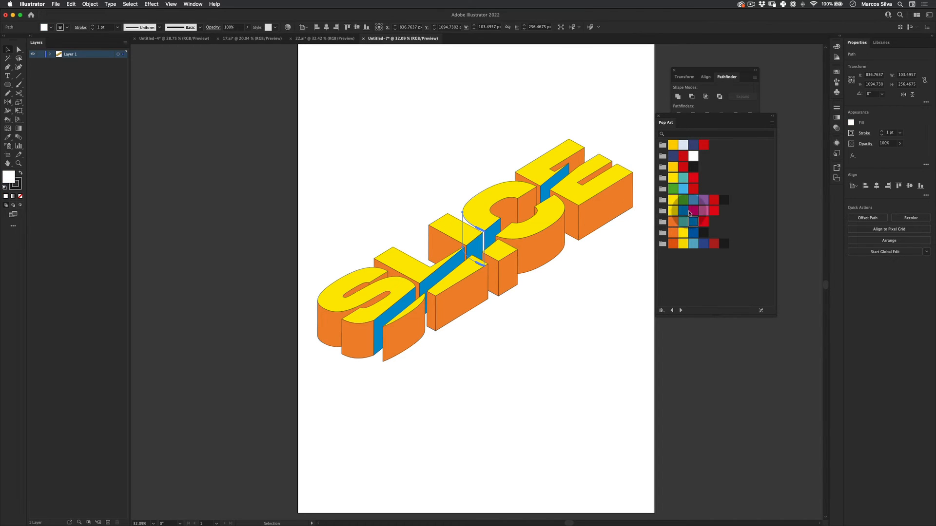
click(673, 222)
key(v)
click(535, 371)
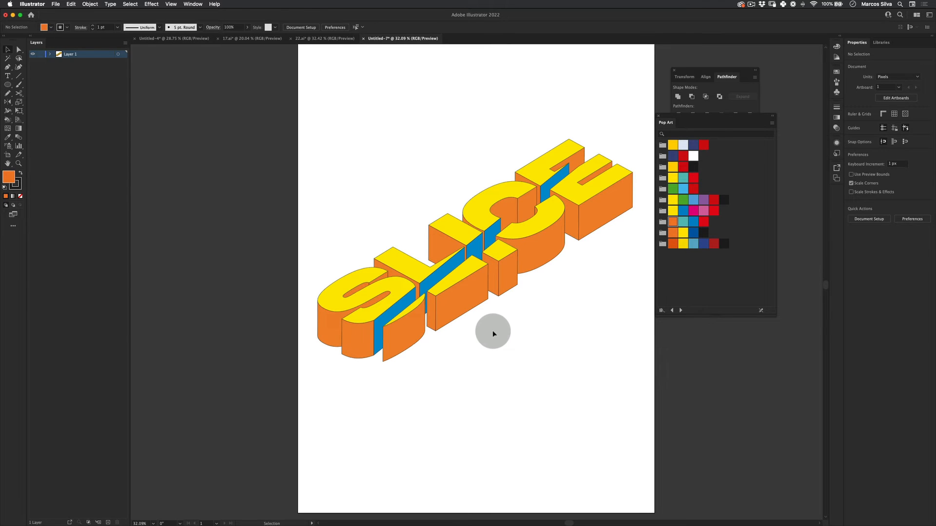
- Group all the coloured faces of the word and move the group slightly down, centred horizontally on the artboard
key(z)
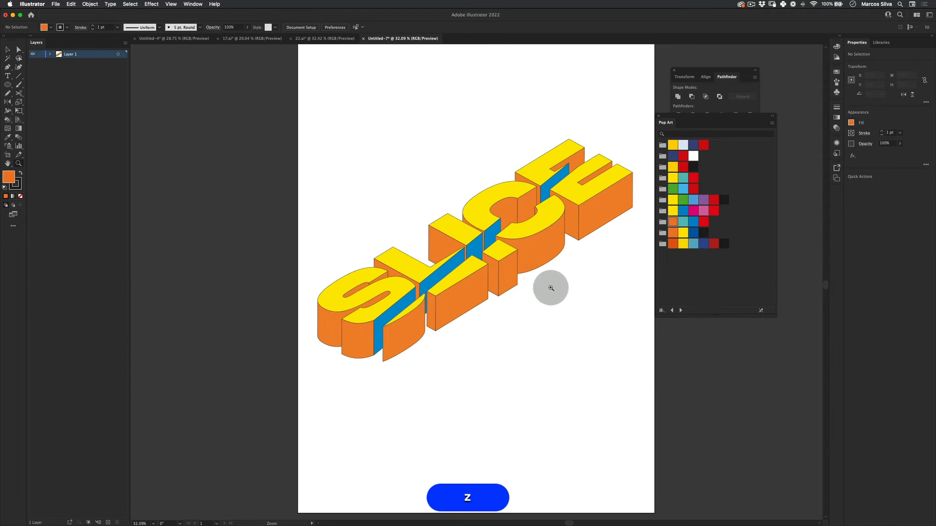
drag(551, 288, 509, 303)
key(space)
key(v)
mouse_move(578, 160)
mouse_down()
mouse_move(230, 449)
mouse_move(153, 457)
mouse_up()
click(86, 4)
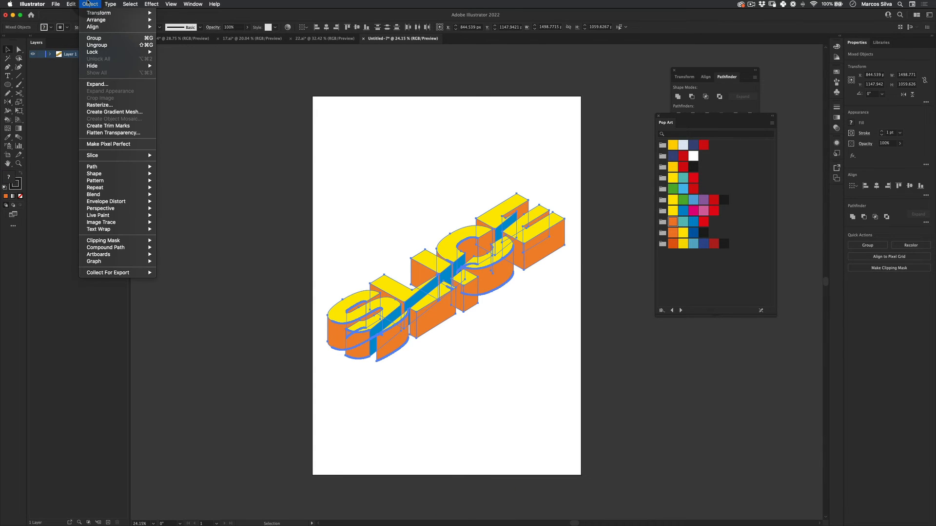
click(97, 43)
key(v)
click(492, 421)
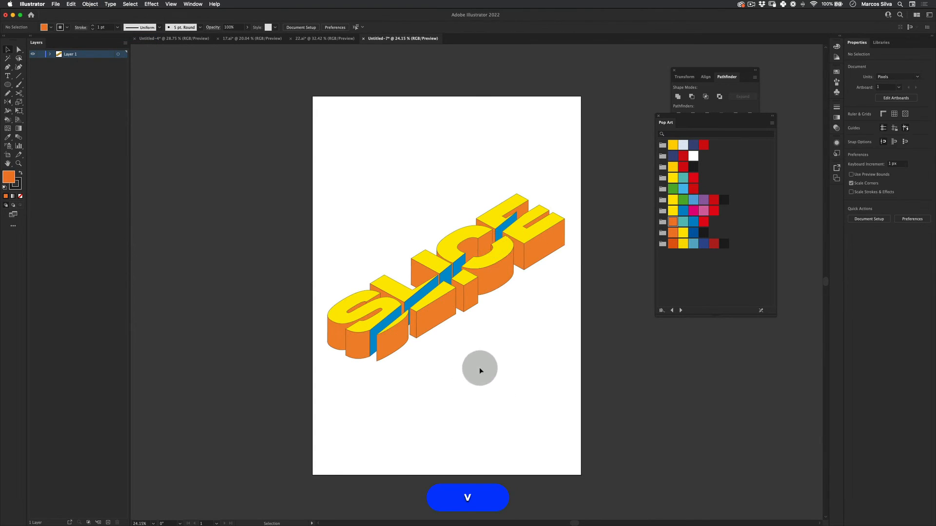
drag(506, 264, 501, 302)
key(super+z)
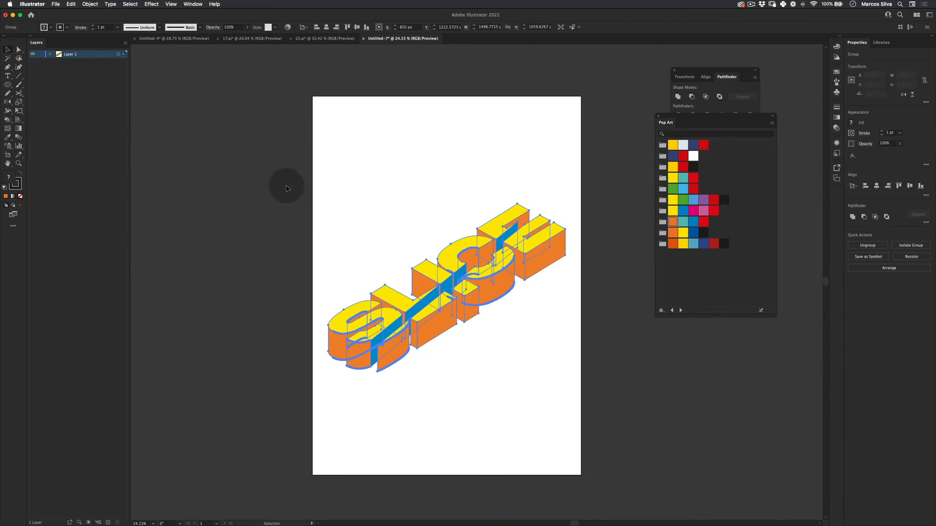
- Copy the grouped word, paste it in place, and move the copy straight up about 192 px to stack it above the original
click(90, 4)
mouse_move(71, 3)
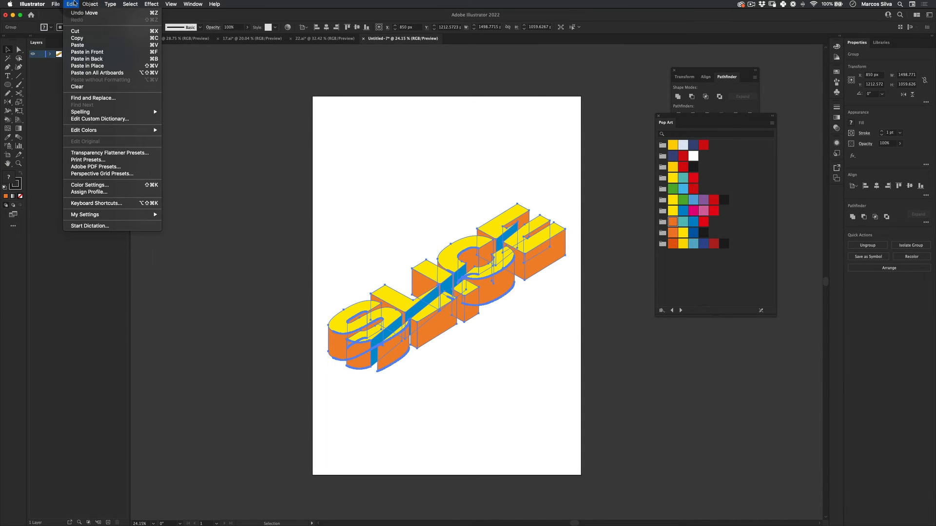
click(77, 38)
click(71, 4)
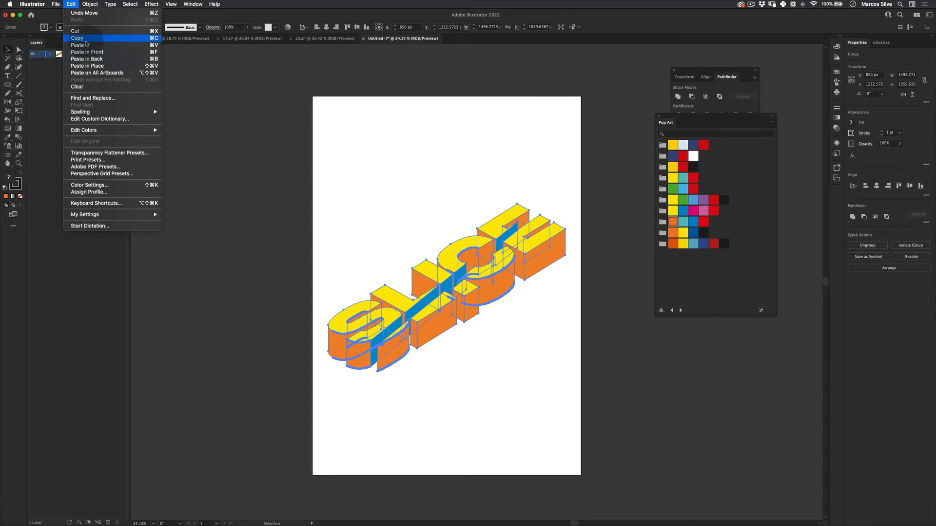
click(100, 67)
click(344, 181)
drag(469, 258, 490, 251)
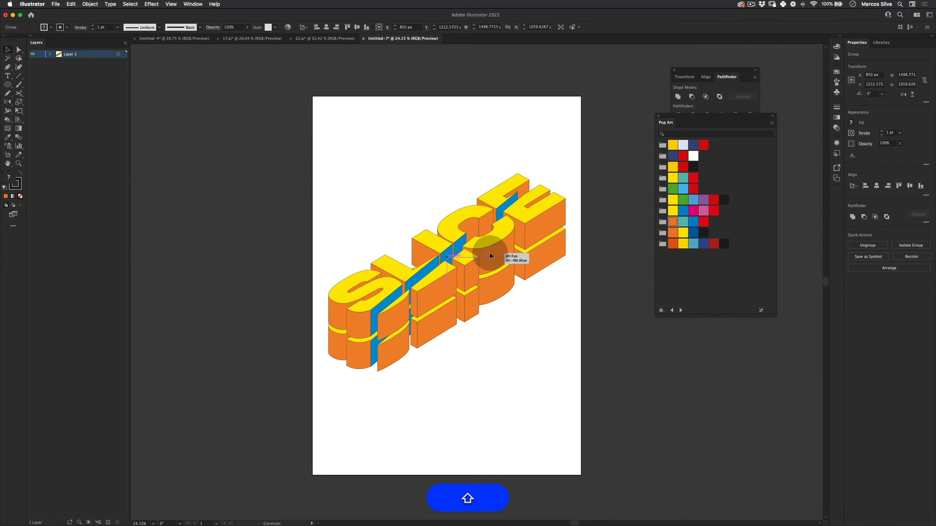
- Paste another copy of the word in place, move it straight up about 385 px as the third stacked level, and deselect
click(72, 4)
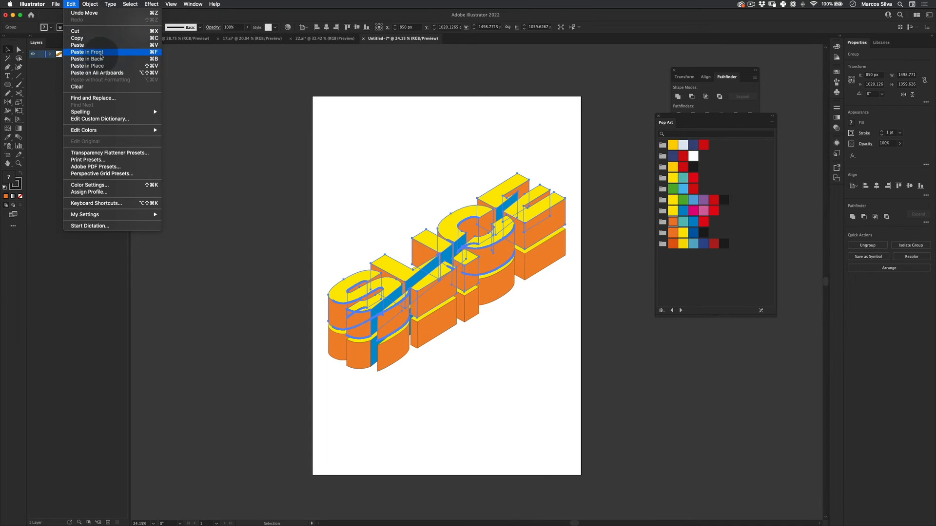
click(362, 233)
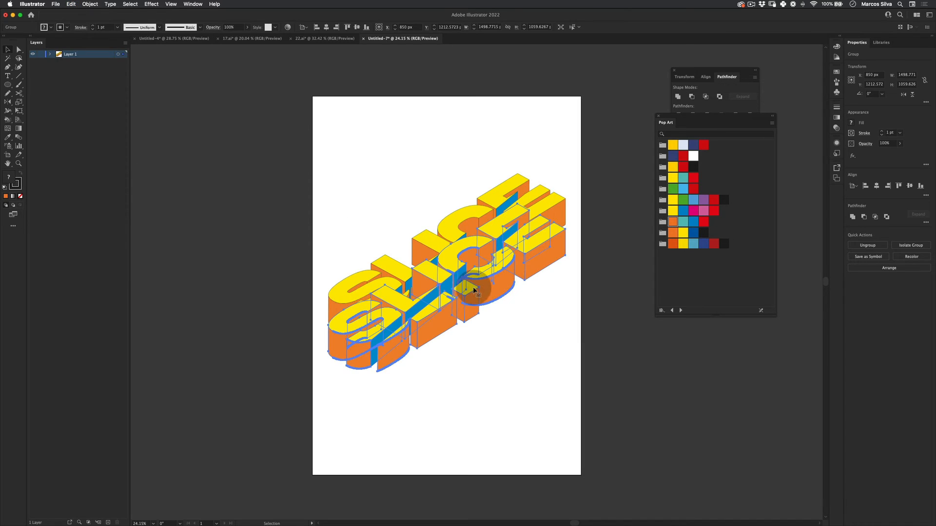
drag(486, 274, 486, 226)
click(476, 357)
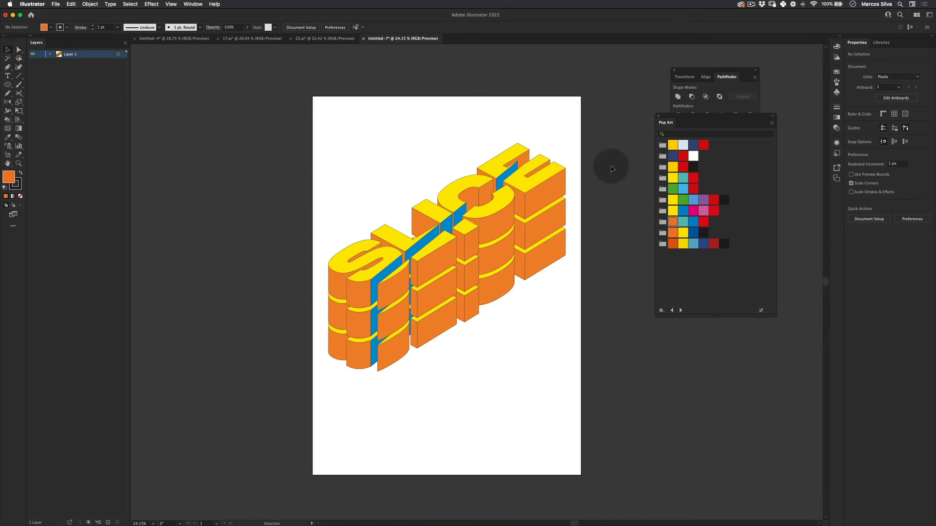
- Select all three stacked word levels, group them, and scale the group down proportionally about its centre to roughly 83 percent
key(v)
key(super+a)
key(e)
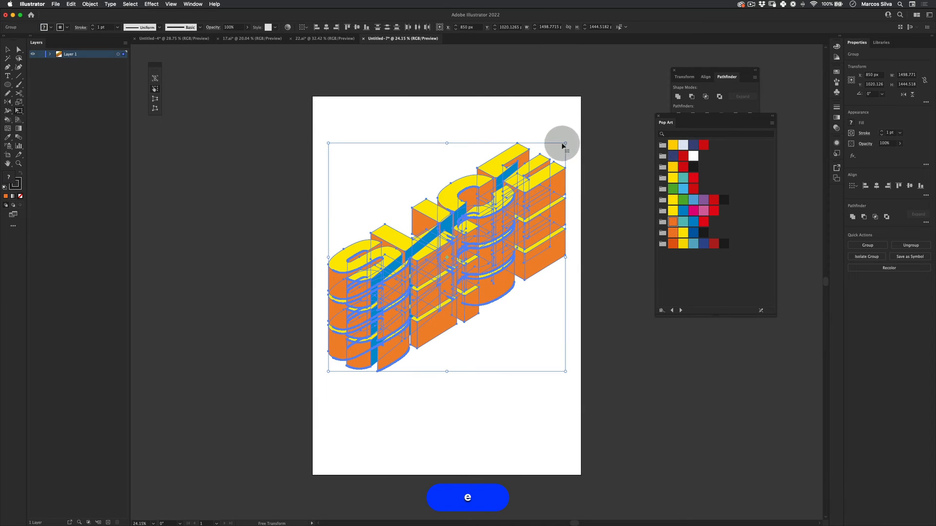
key(alt)
click(72, 3)
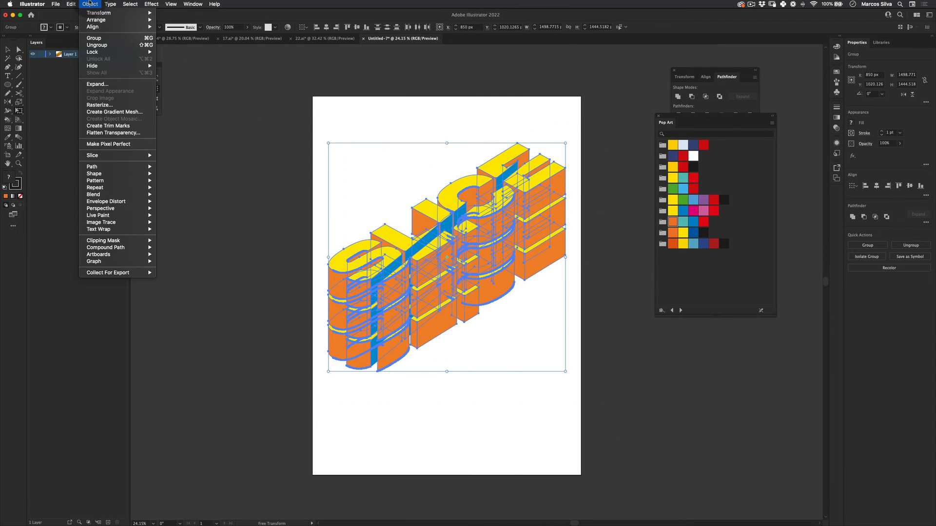
click(507, 106)
key(alt+shift)
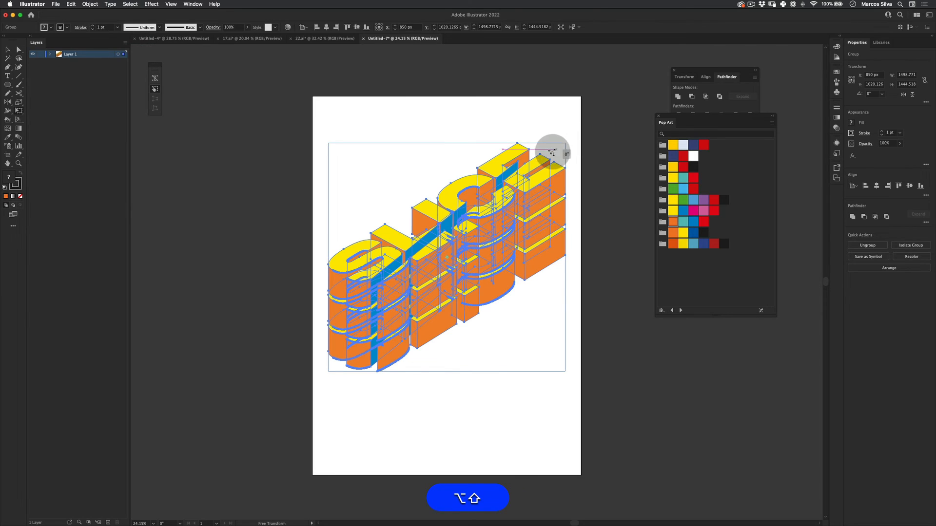
drag(552, 153, 524, 132)
- Move the scaled SLICE group slightly down, keeping it horizontally centred on the artboard, and deselect it
key(space)
key(v)
drag(310, 89, 549, 327)
key(space)
drag(501, 235, 492, 266)
key(v)
click(326, 450)
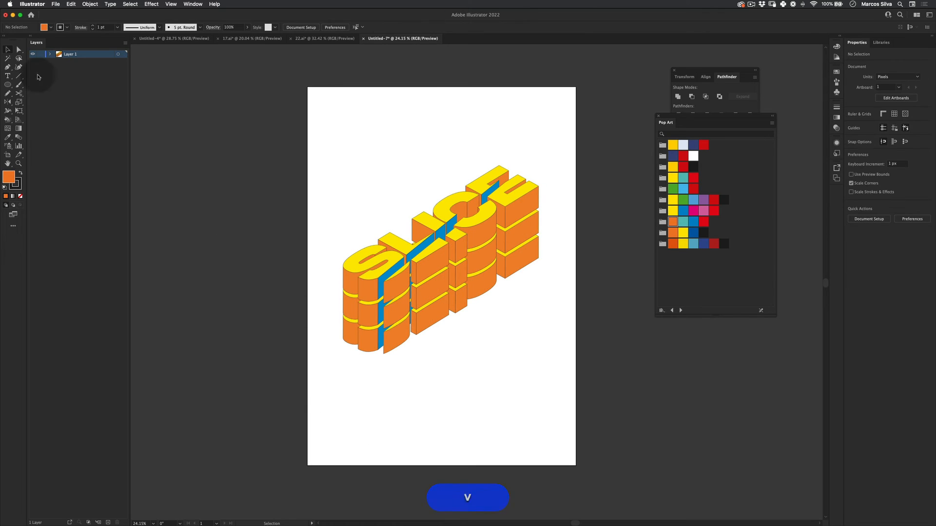
- Draw a 1700 × 2400 px rectangle covering the whole artboard and fill it with the near-black swatch of the orange, yellow and blue colour group
click(12, 87)
click(47, 85)
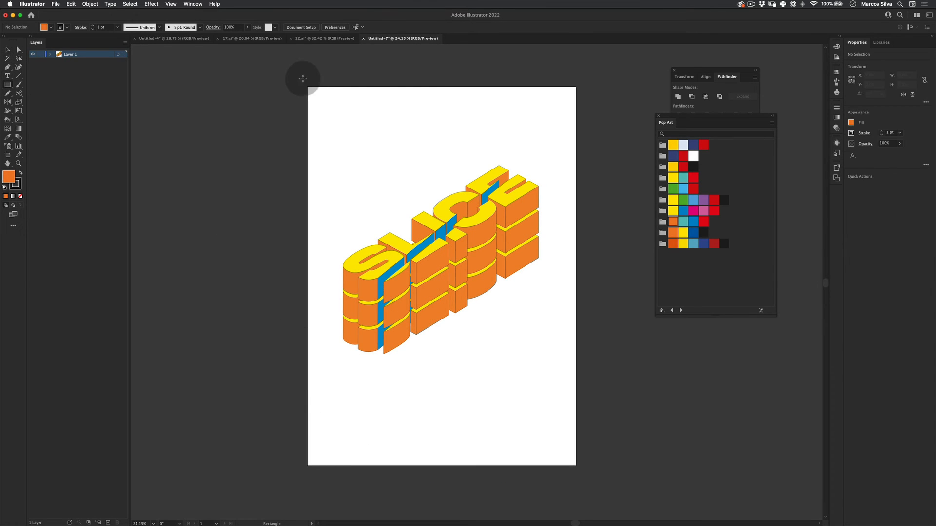
drag(317, 90, 574, 466)
click(703, 232)
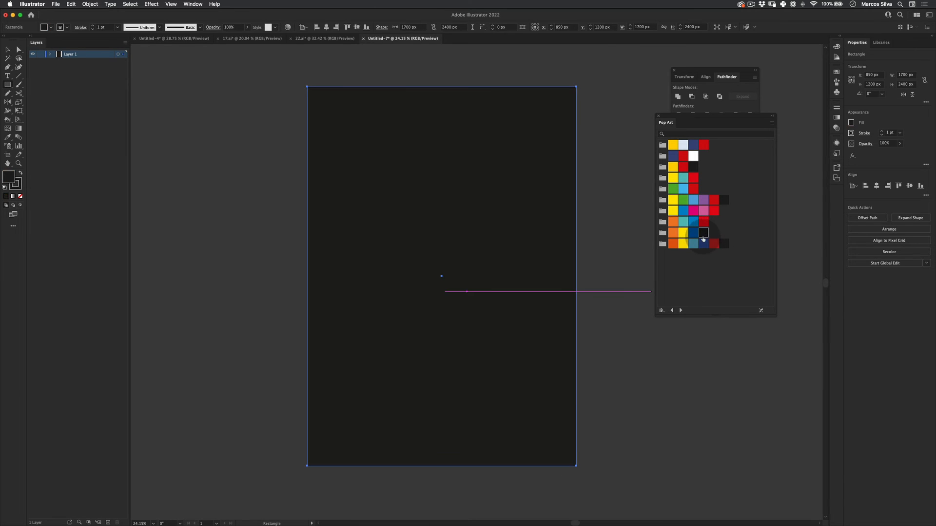
- Send the background rectangle to the back behind the word, remove its stroke, and deselect it
key(v)
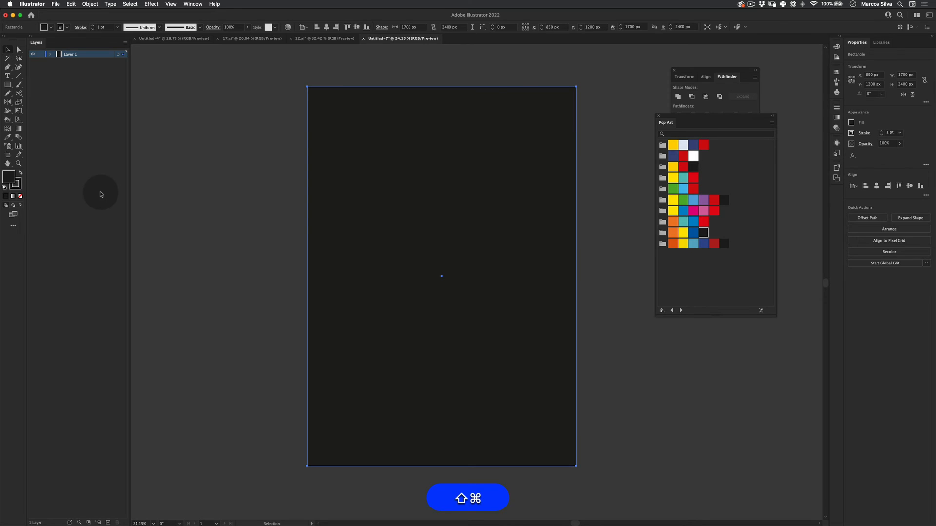
key(shift+super+bracketleft)
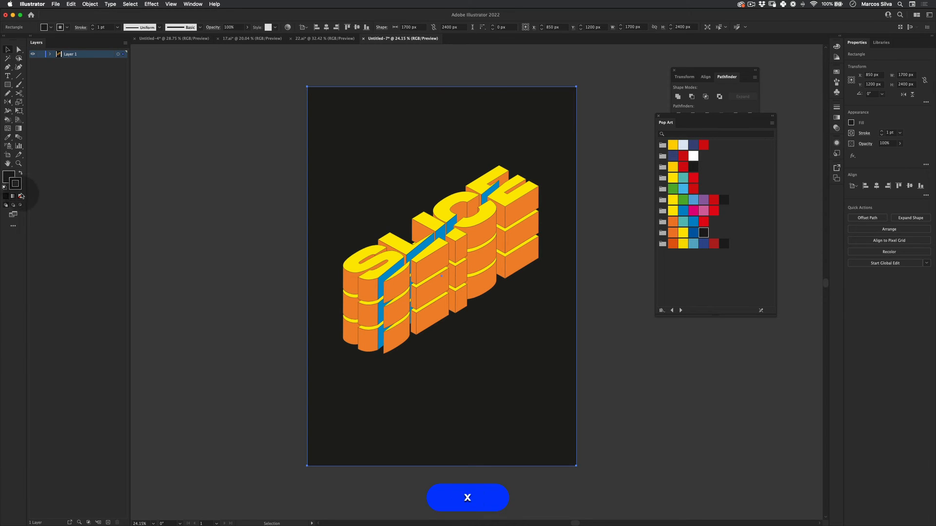
key(v)
click(256, 353)
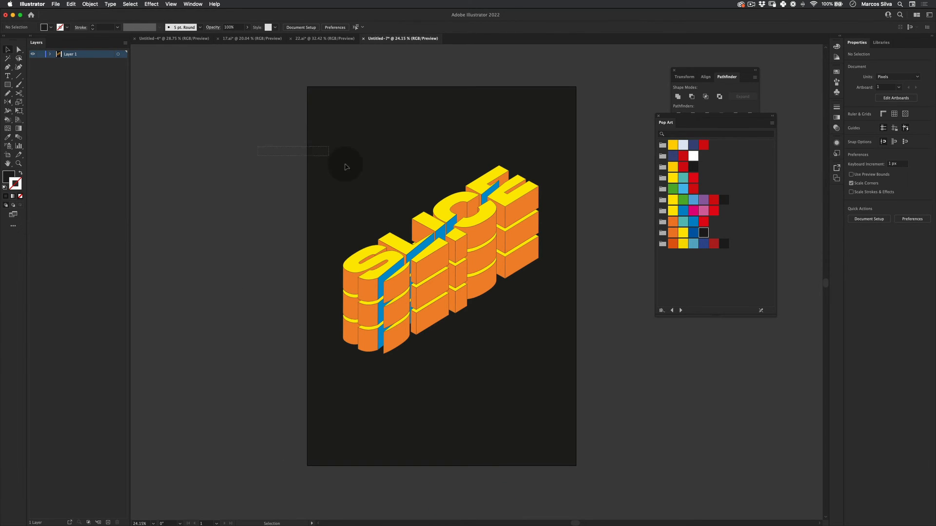
- Draw a closed Pen shadow shape from the base of the S to the artboard's lower-right corner, up its right edge, and back to the E
click(9, 68)
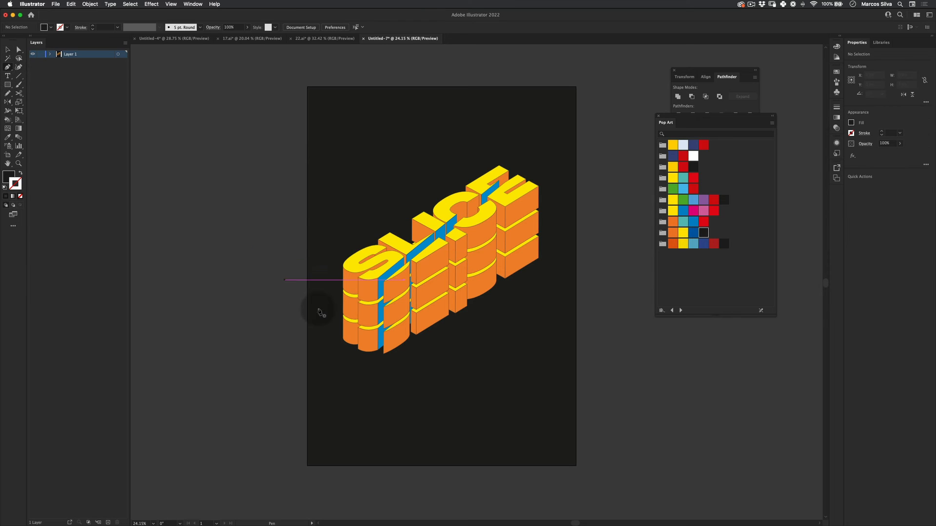
click(359, 349)
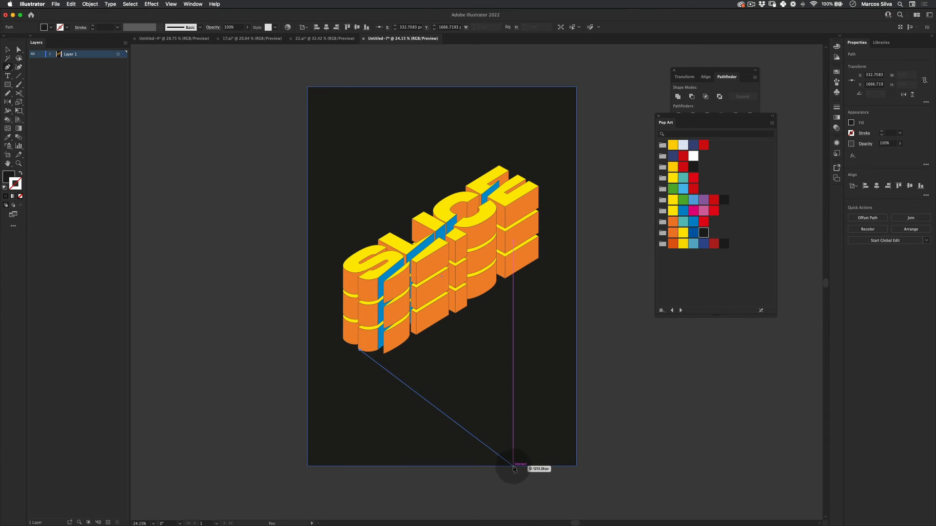
click(576, 466)
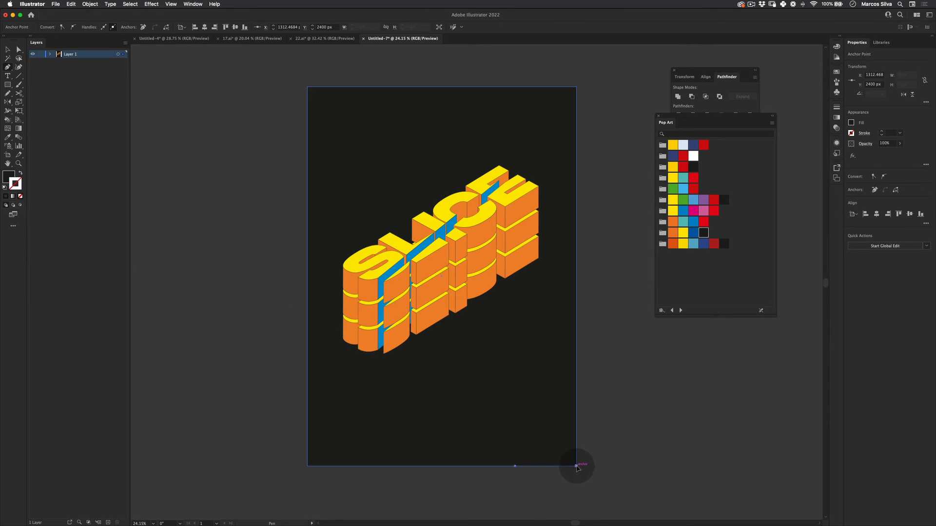
click(577, 274)
click(539, 258)
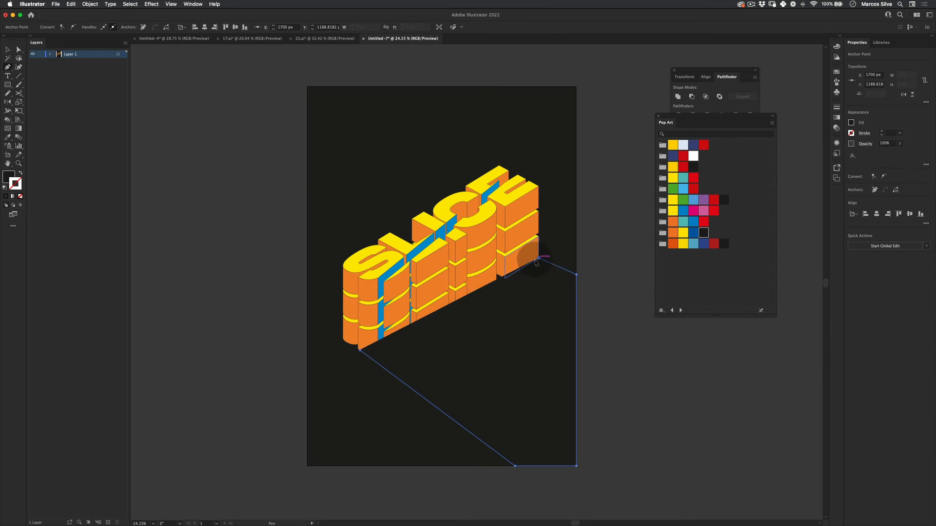
click(468, 254)
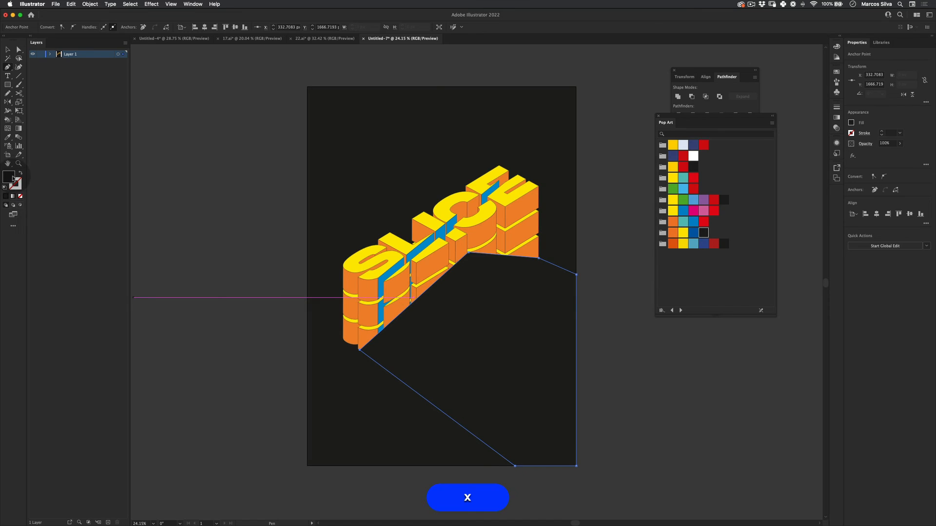
- Fill the shadow shape with pure black, 000000, and deselect it
double_click(12, 177)
drag(480, 252, 473, 264)
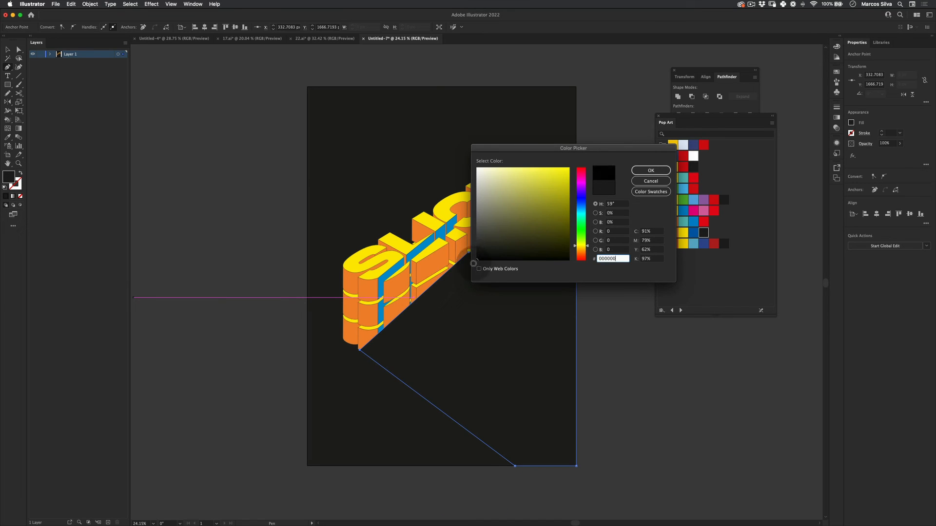
click(651, 170)
key(v)
click(302, 344)
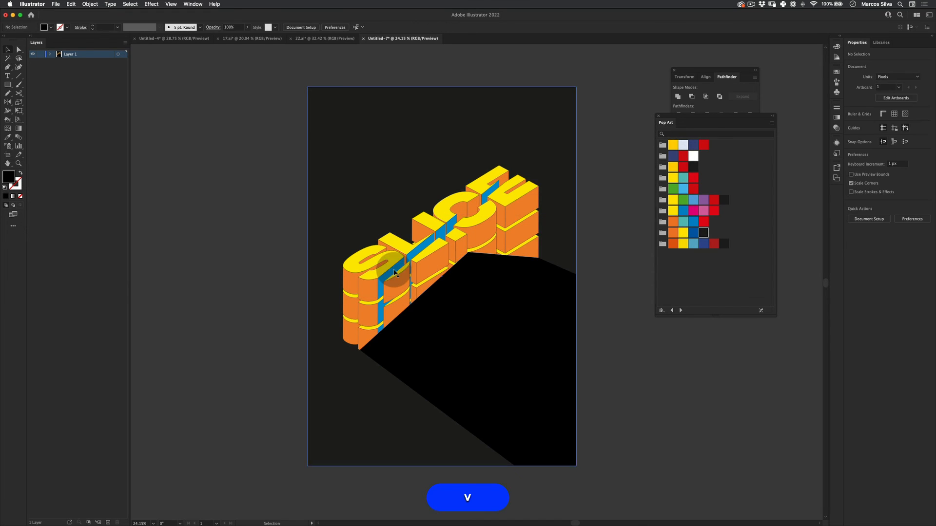
- Send the shadow shape to the back, then the background rectangle, so the shadow sits between the background and the word
click(534, 288)
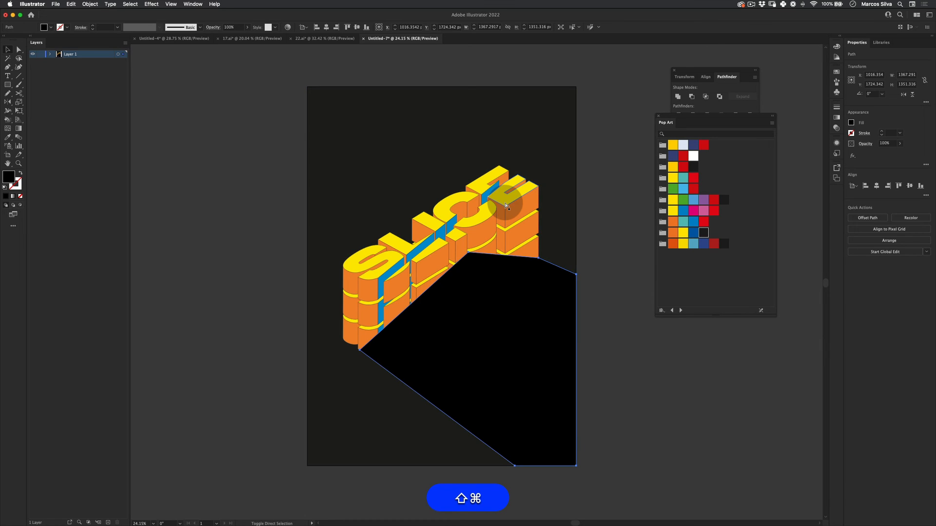
key(shift+super+[)
key(v)
click(630, 287)
click(562, 168)
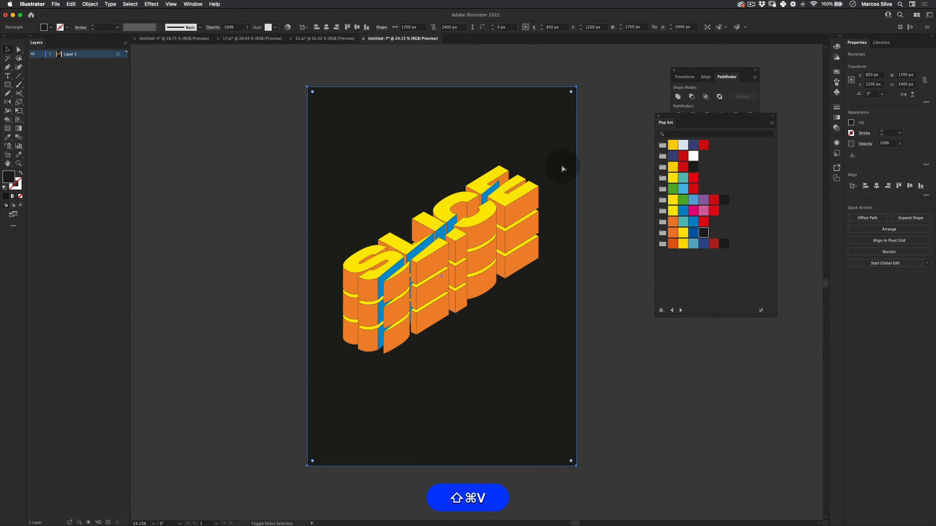
key(shift+super+[)
key(v)
click(194, 435)
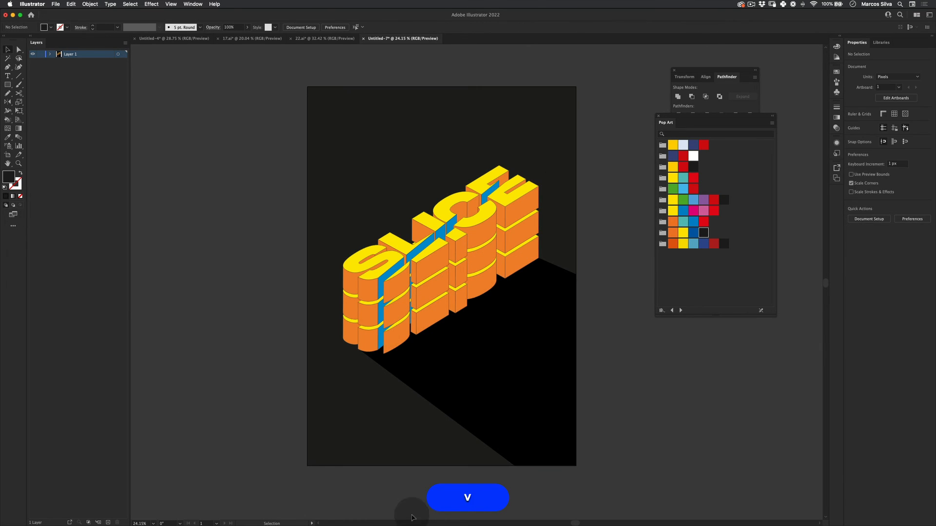
- Close the Pop Art swatch library
key(v)
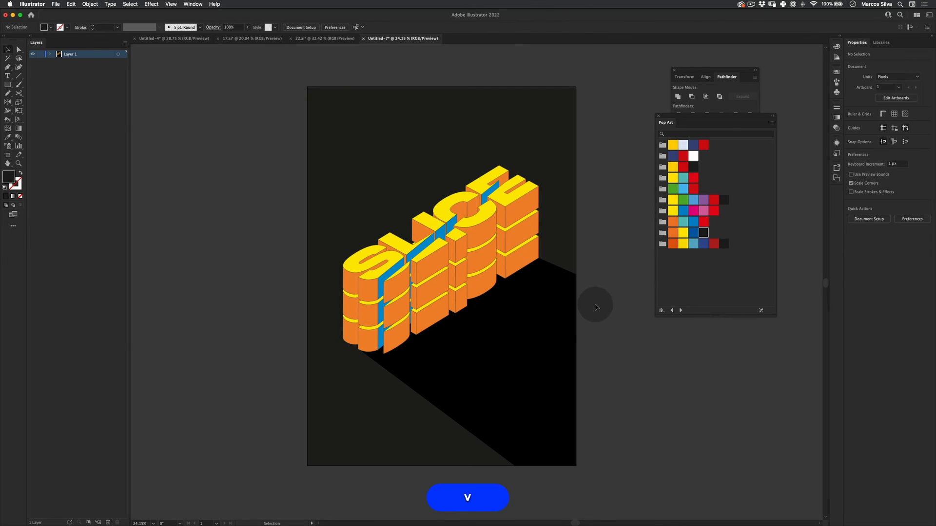
click(659, 116)
key(z)
key(space)
mouse_move(514, 230)
mouse_down()
mouse_move(539, 221)
mouse_move(530, 227)
mouse_up()
key(z)
key(v)
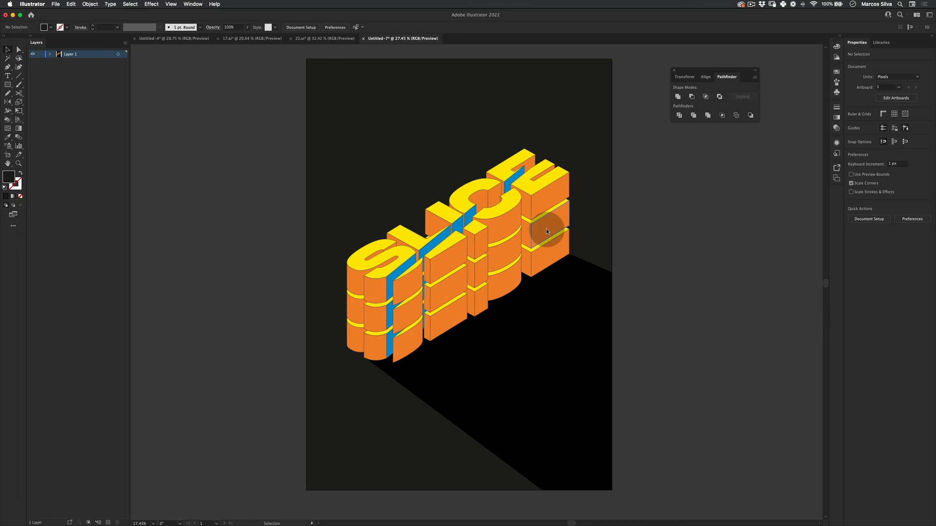
drag(547, 231, 484, 308)
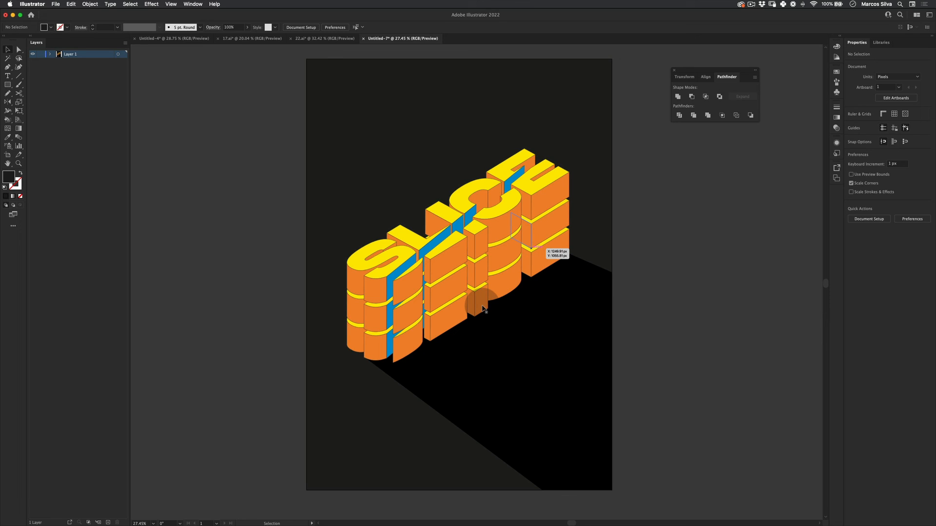
drag(483, 308, 483, 308)
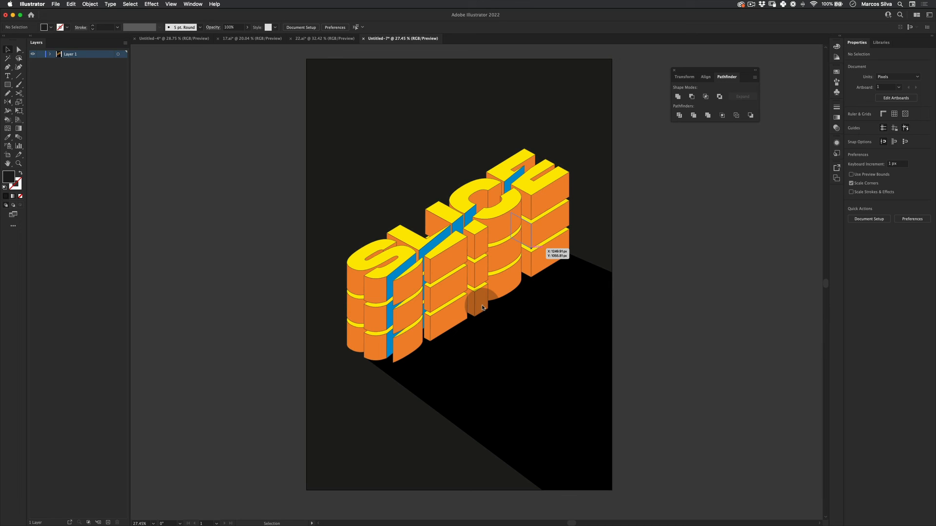